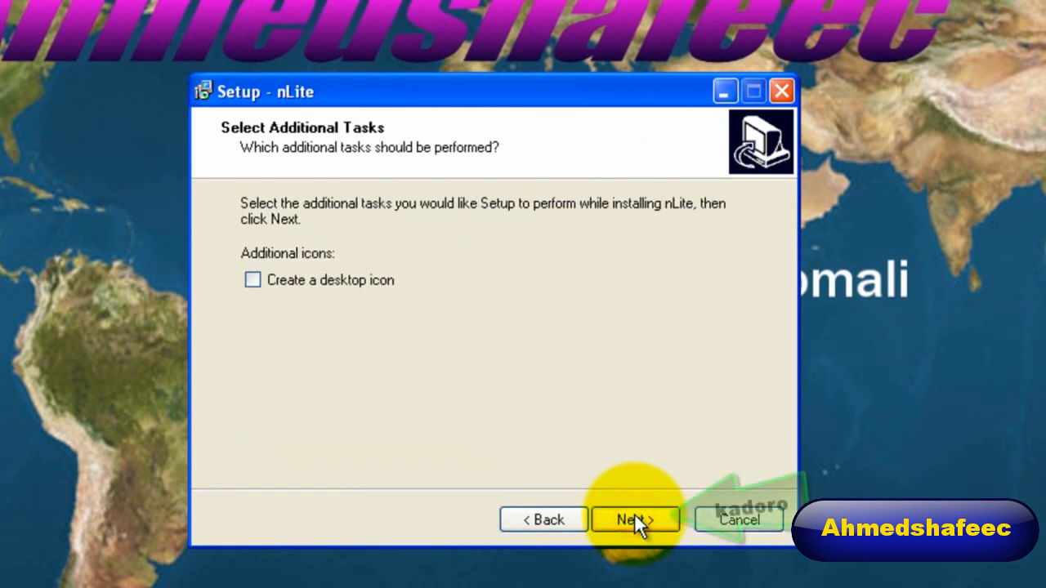
# Complete the nLite installation with a desktop icon and exit the setup wizard.
pyautogui.click(320, 284)
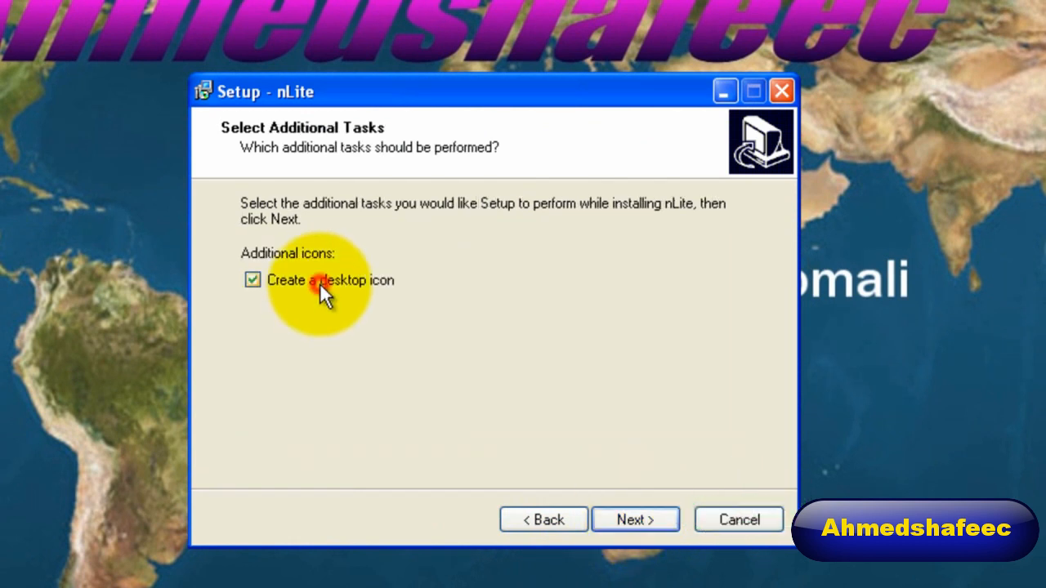
pyautogui.click(669, 513)
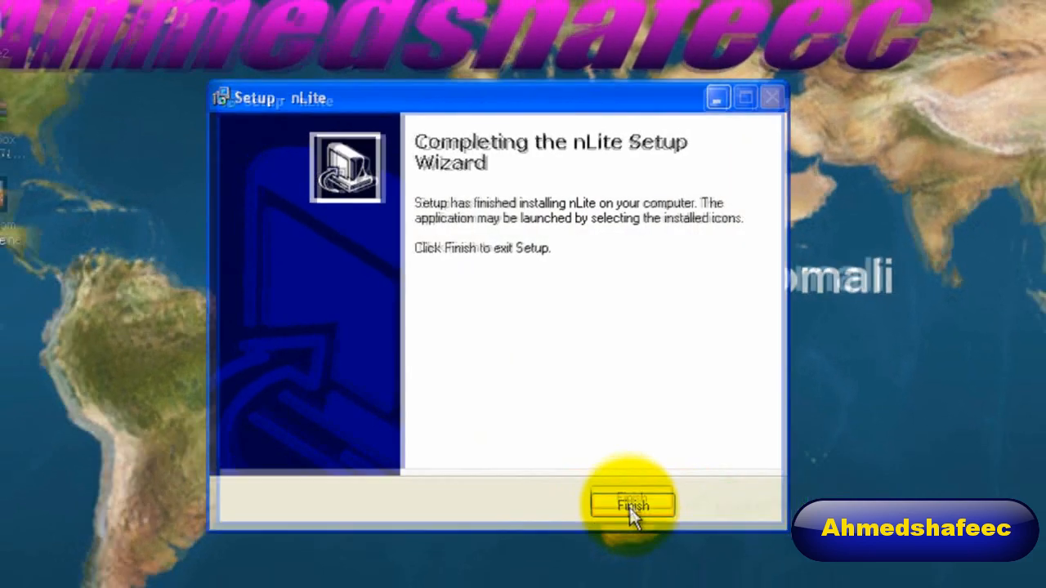
pyautogui.click(645, 530)
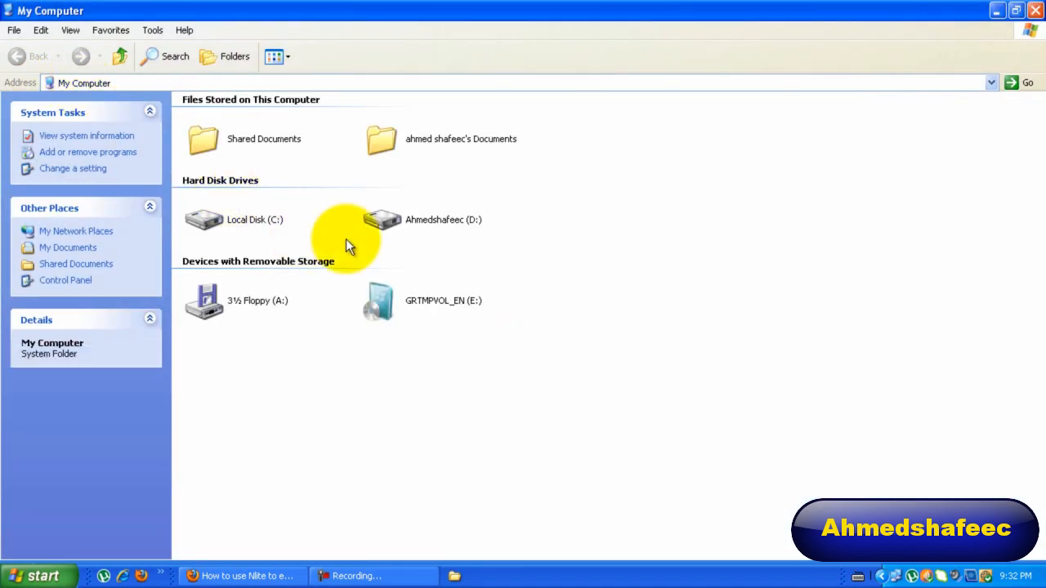
# Examine the Windows XP disc in drive E: and the contents of the xp-sp2 folder on the desktop, closing each window.
pyautogui.click(417, 300)
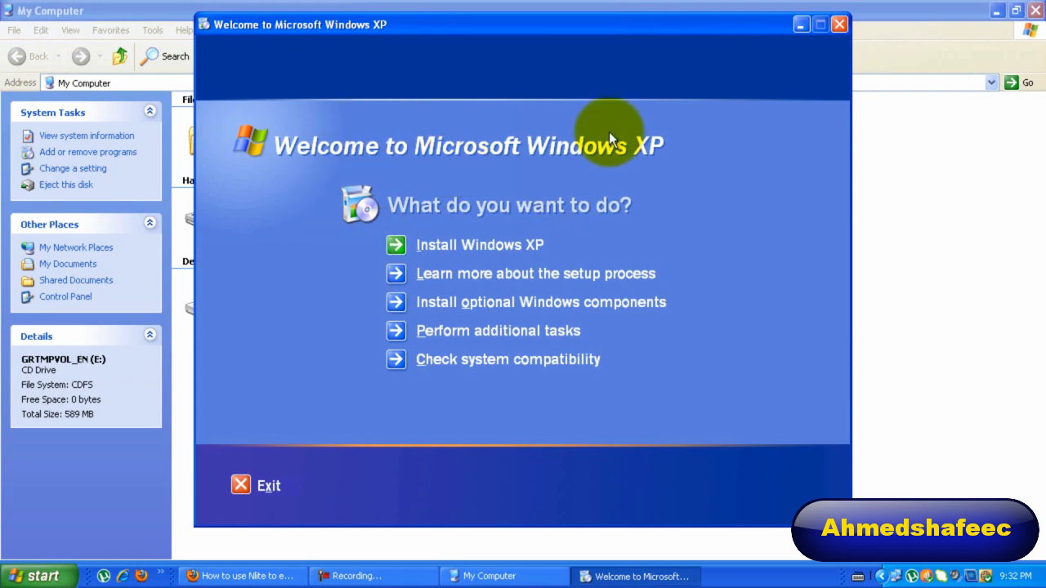
pyautogui.click(839, 24)
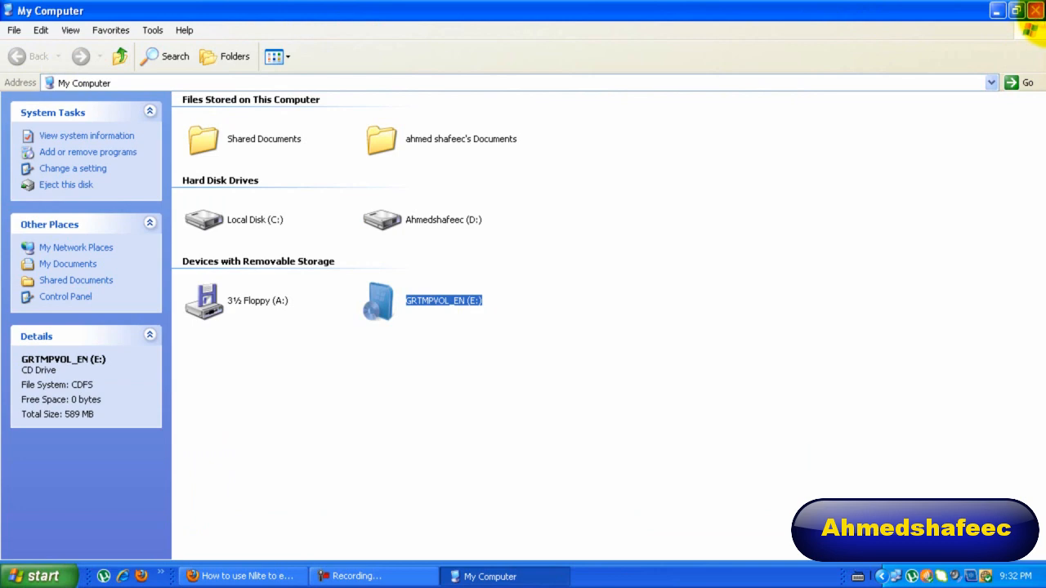
pyautogui.click(1036, 10)
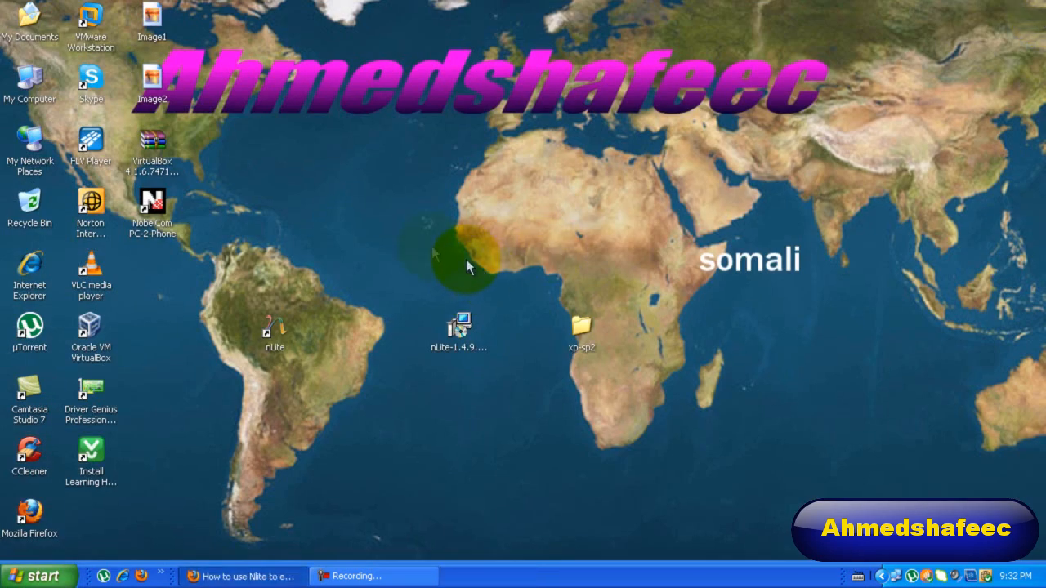
pyautogui.click(583, 336)
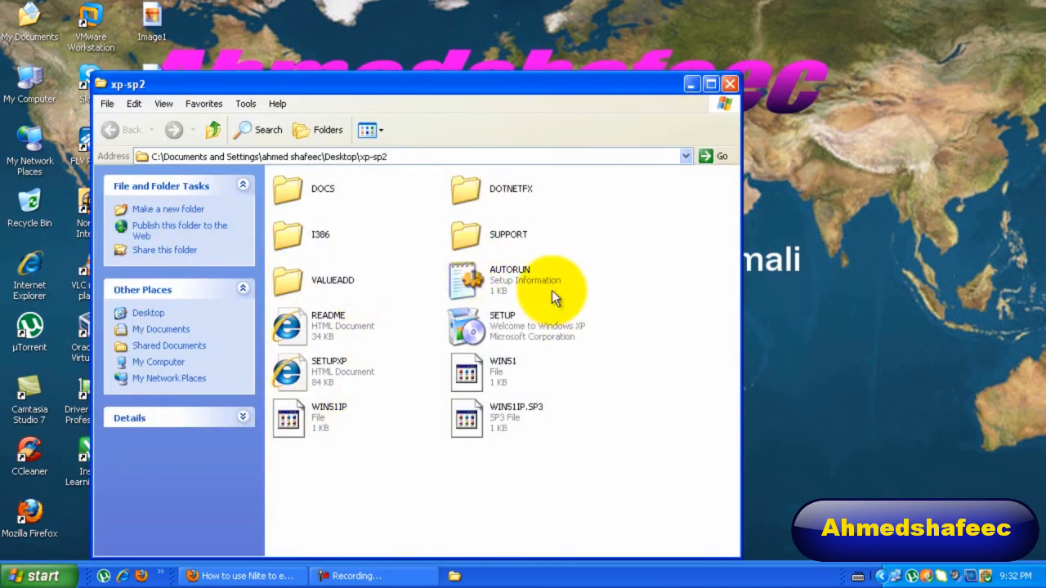
pyautogui.click(729, 84)
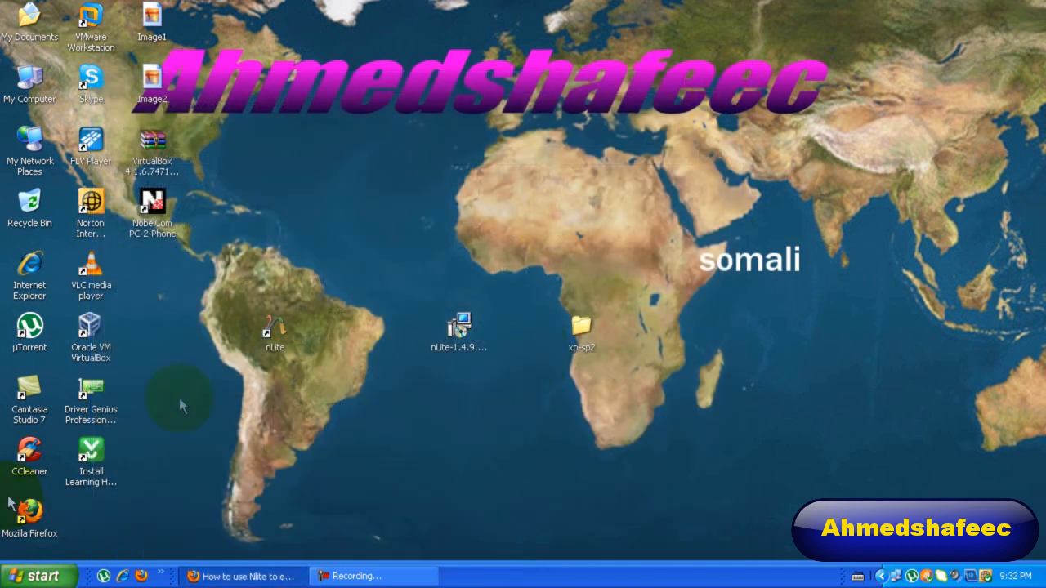
# Launch nLite from the desktop and proceed past the welcome page with the language kept at English (Default).
pyautogui.moveTo(273, 337); pyautogui.dragTo(334, 275)
pyautogui.doubleClick(330, 277)
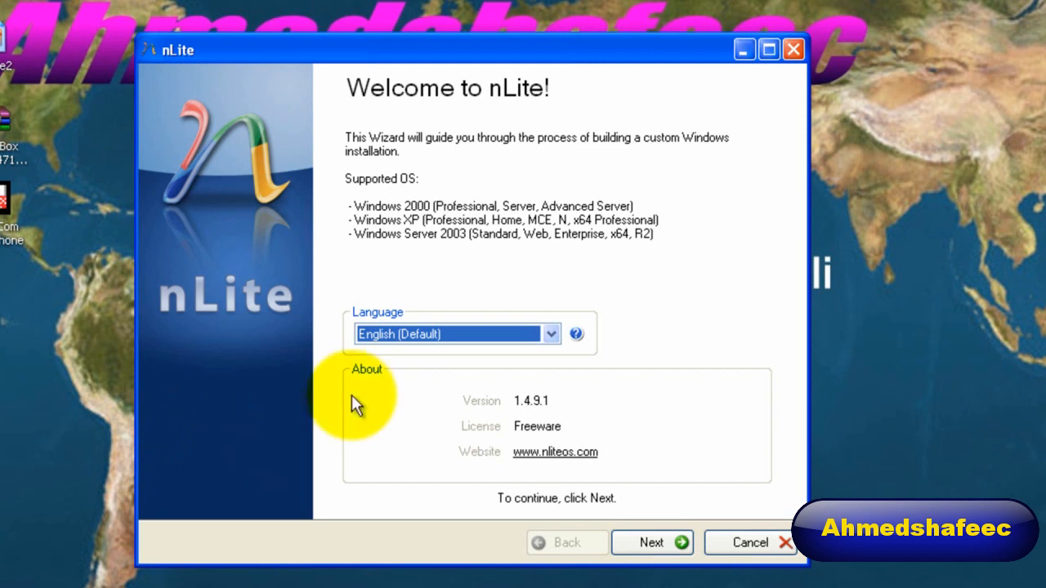
pyautogui.click(395, 336)
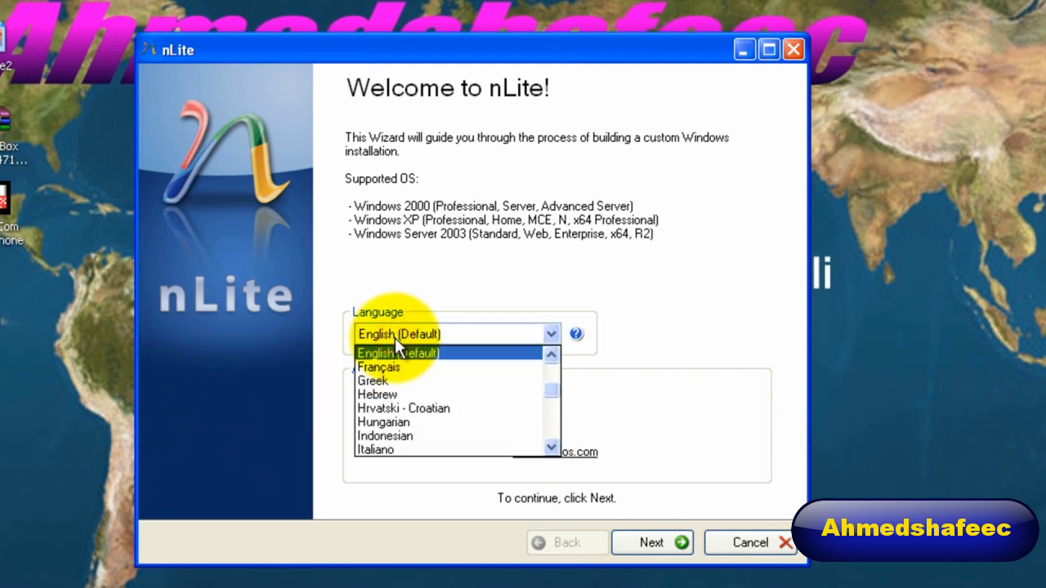
pyautogui.click(523, 288)
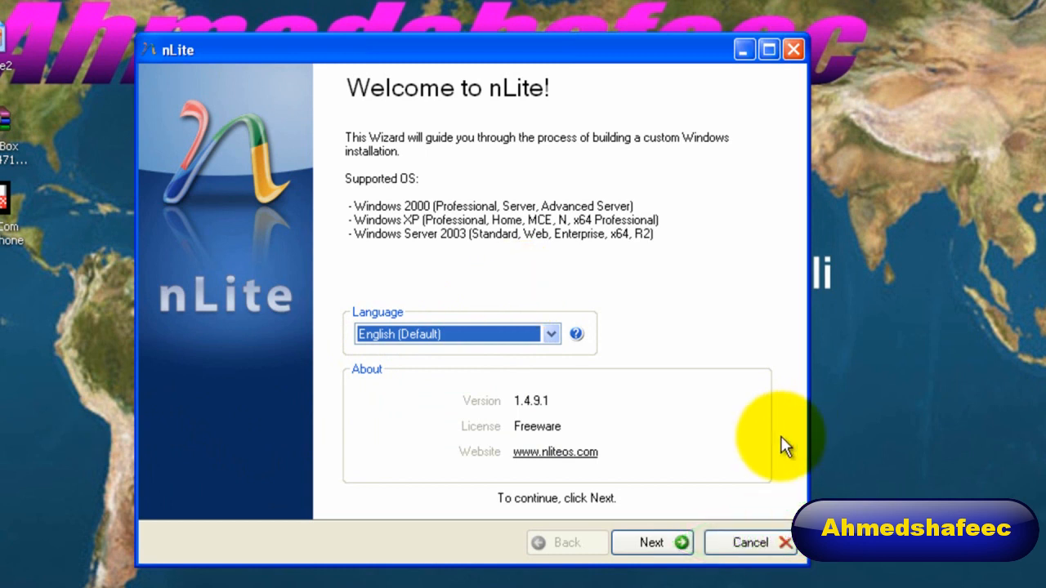
pyautogui.click(653, 546)
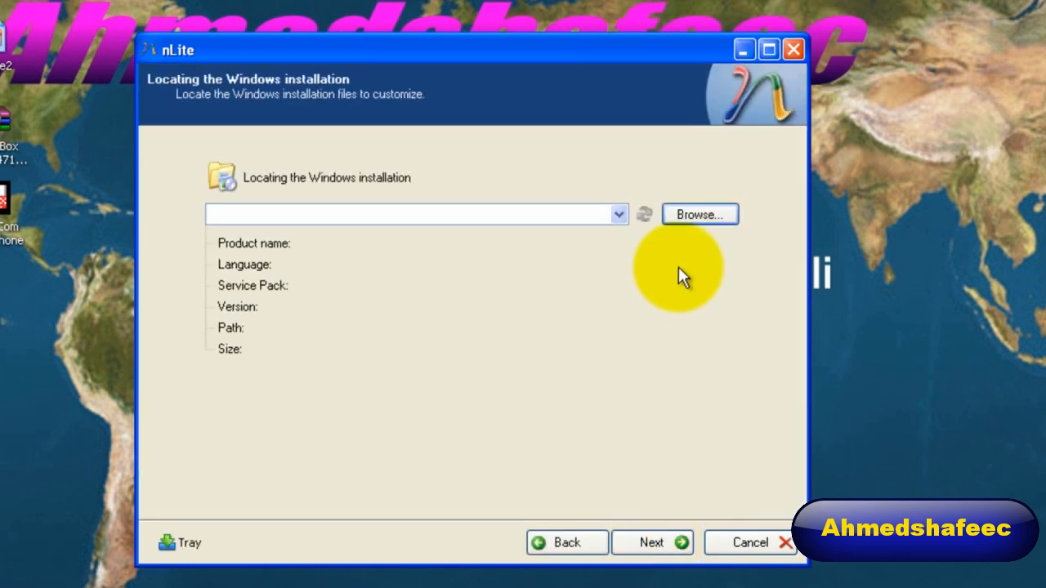
# Set the desktop's xp-sp2 folder as the Windows installation source and continue to the presets.
pyautogui.moveTo(641, 41); pyautogui.dragTo(331, 79)
pyautogui.moveTo(545, 358); pyautogui.dragTo(994, 319)
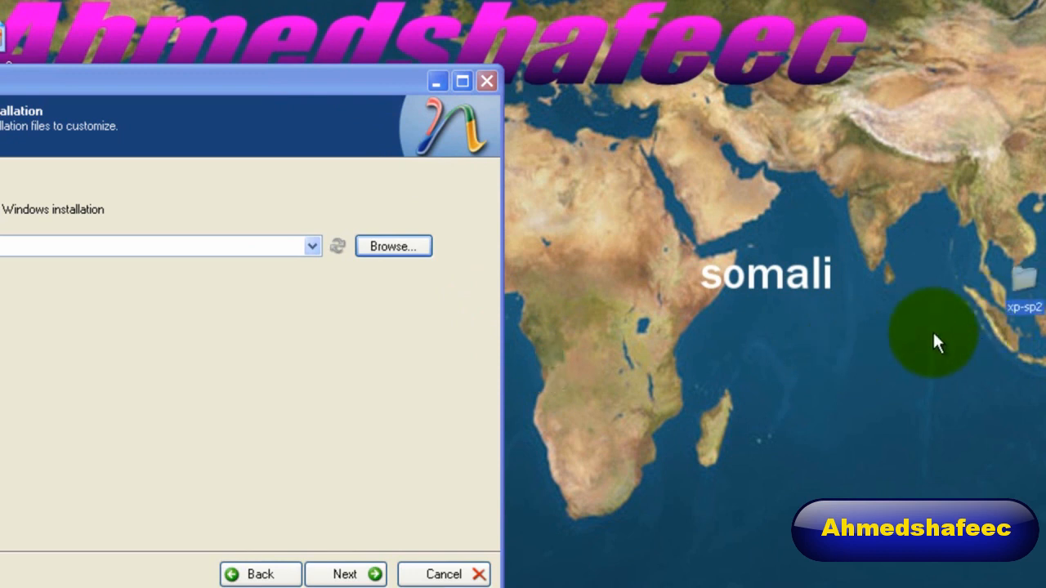
pyautogui.click(376, 131)
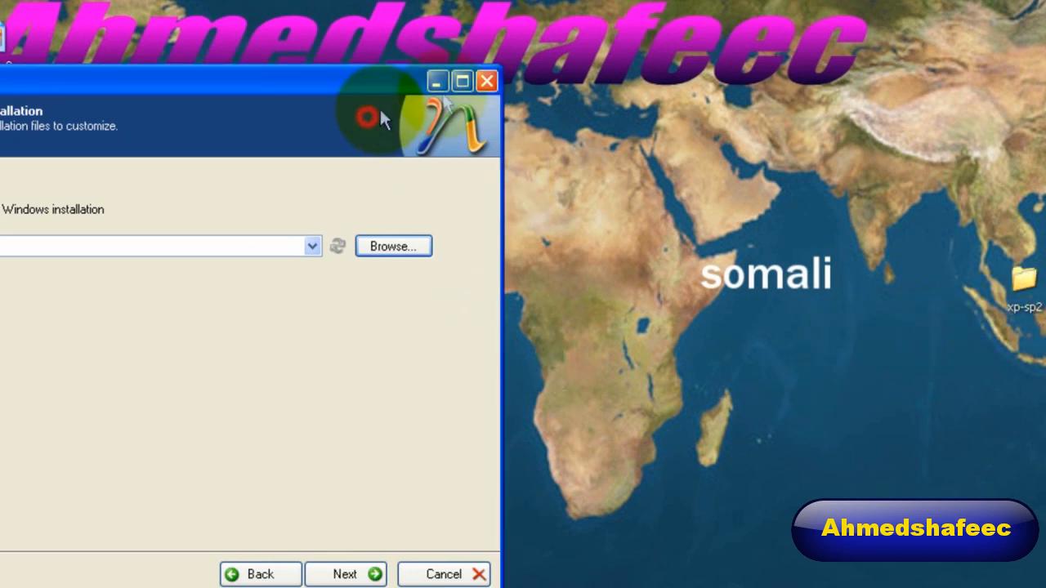
pyautogui.click(404, 249)
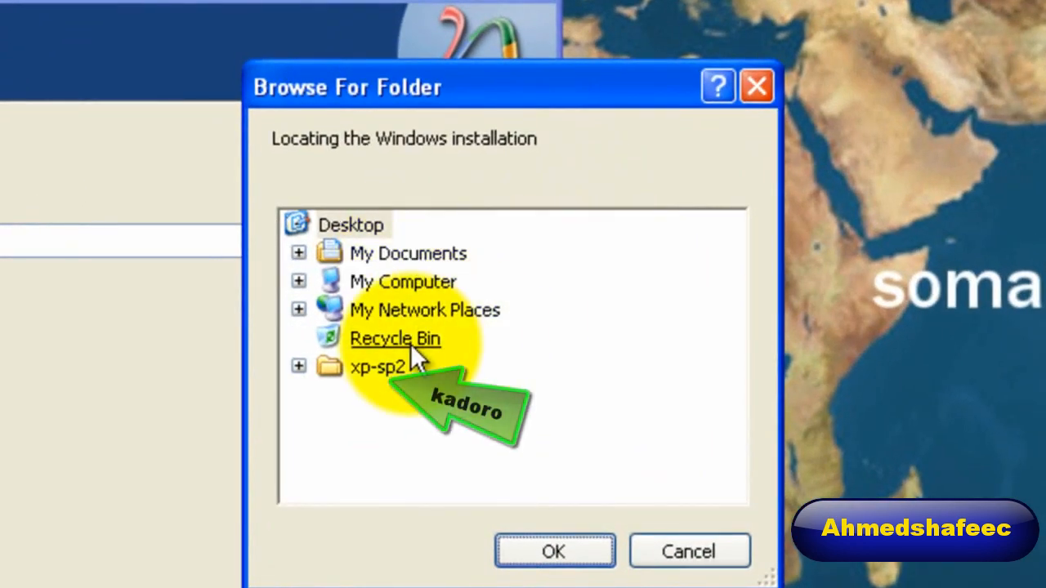
pyautogui.click(382, 371)
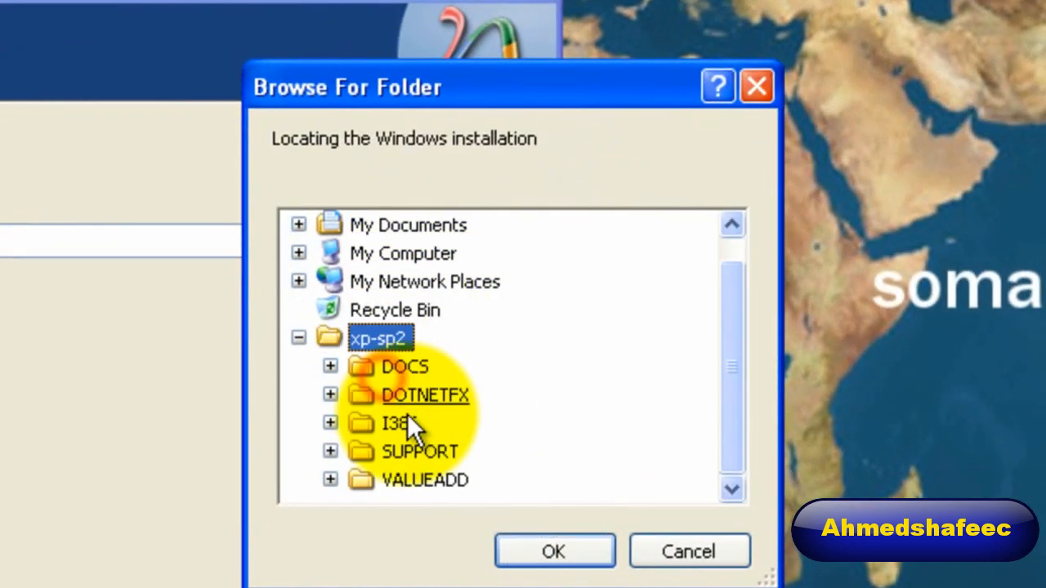
pyautogui.click(552, 552)
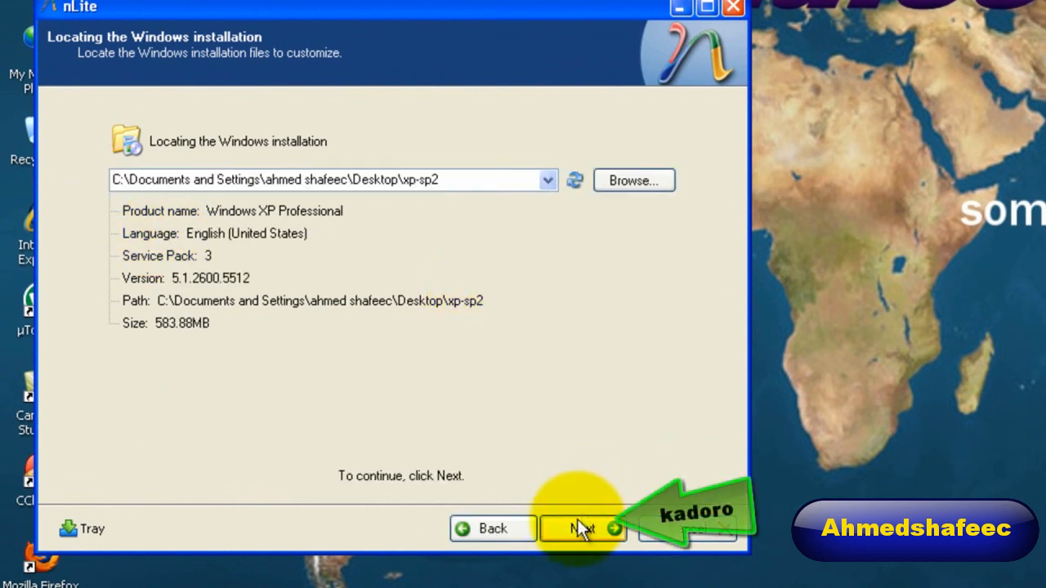
pyautogui.click(578, 529)
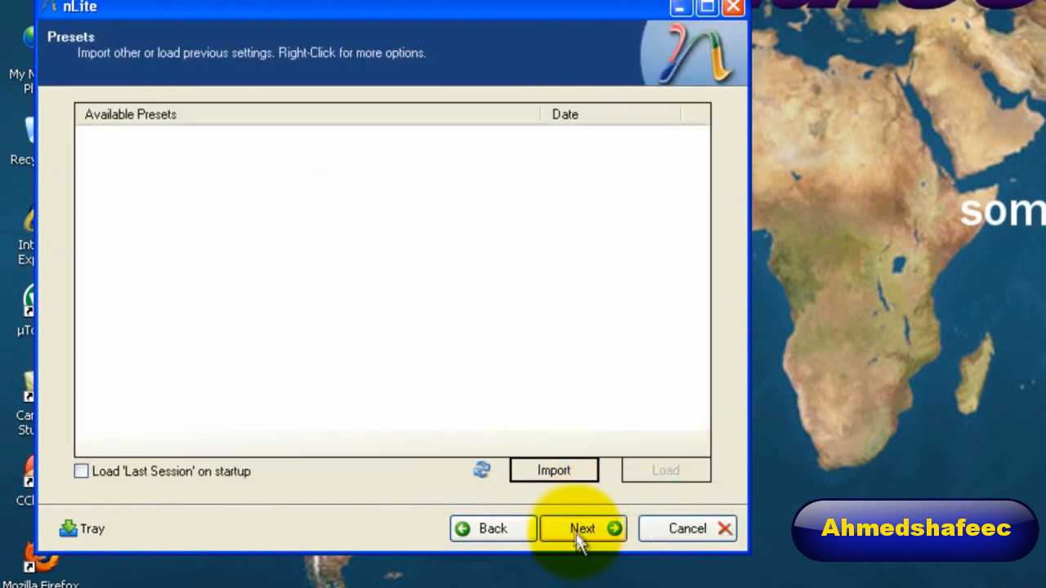
# Skip the presets and select all integrate, remove, setup and create tasks for the custom installation.
pyautogui.click(575, 531)
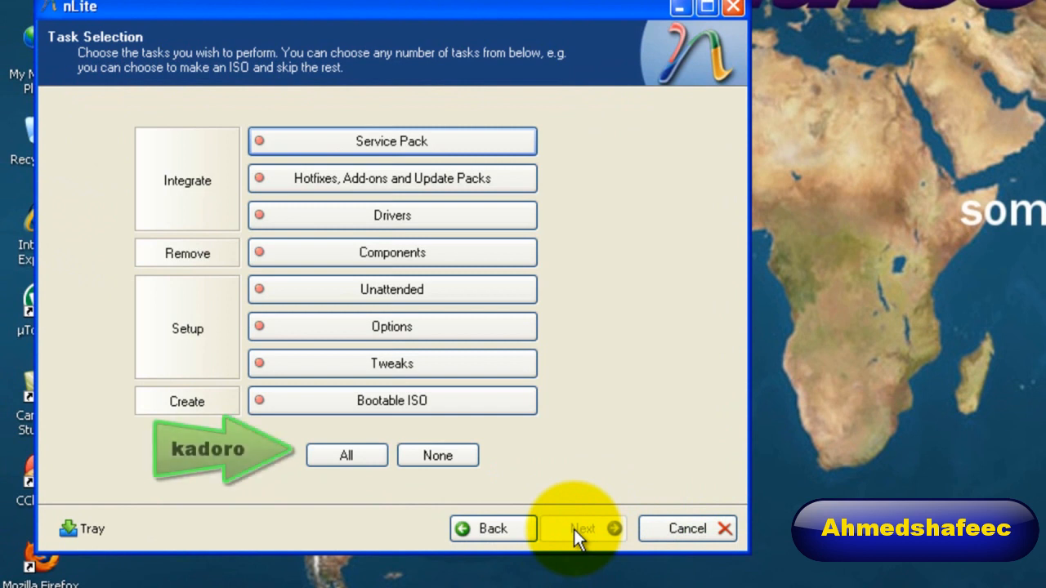
pyautogui.click(368, 455)
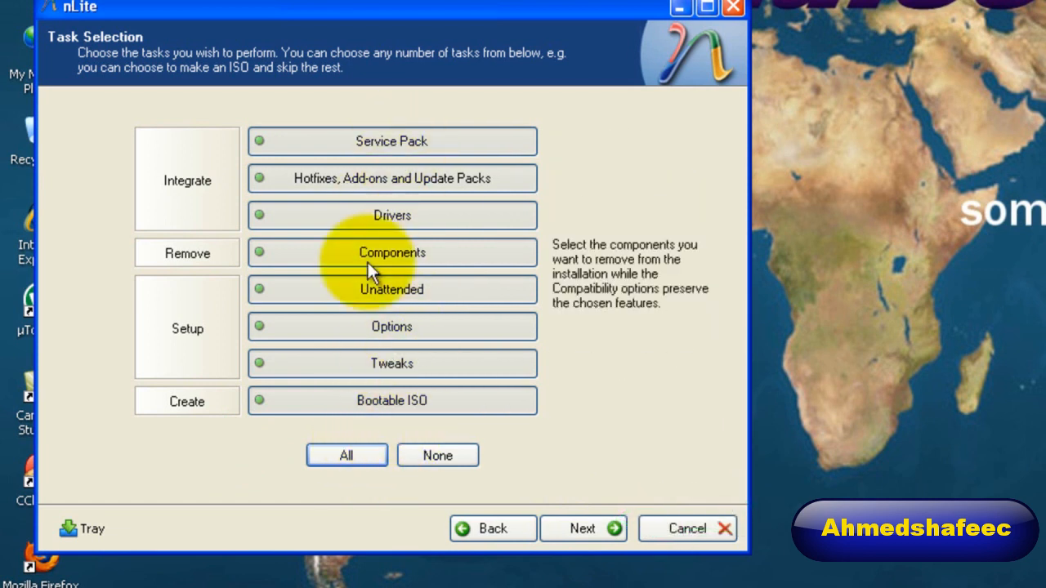
pyautogui.click(566, 529)
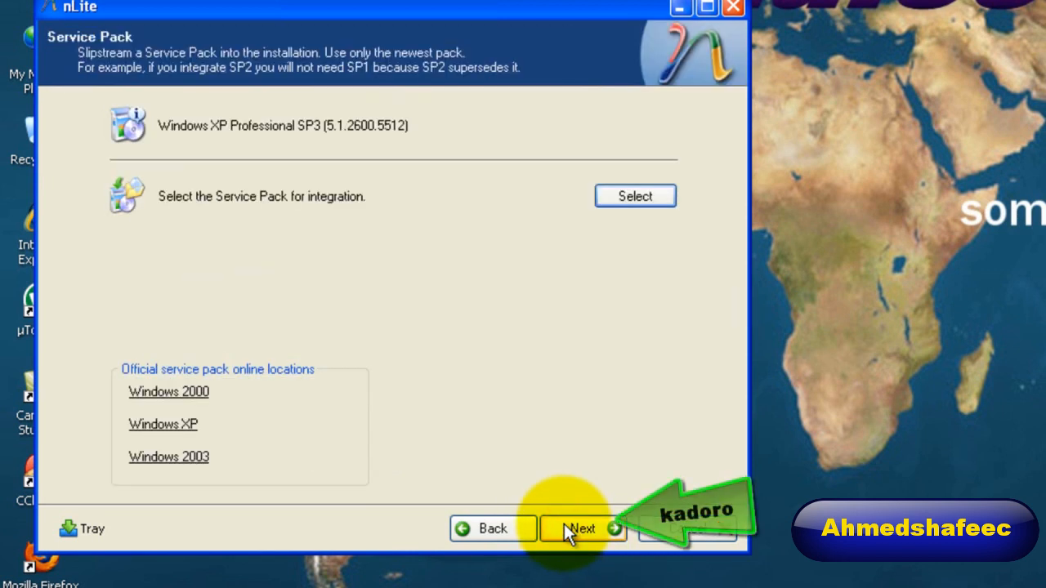
# Skip the Service Pack and hotfix pages without adding anything and proceed to driver integration.
pyautogui.click(566, 529)
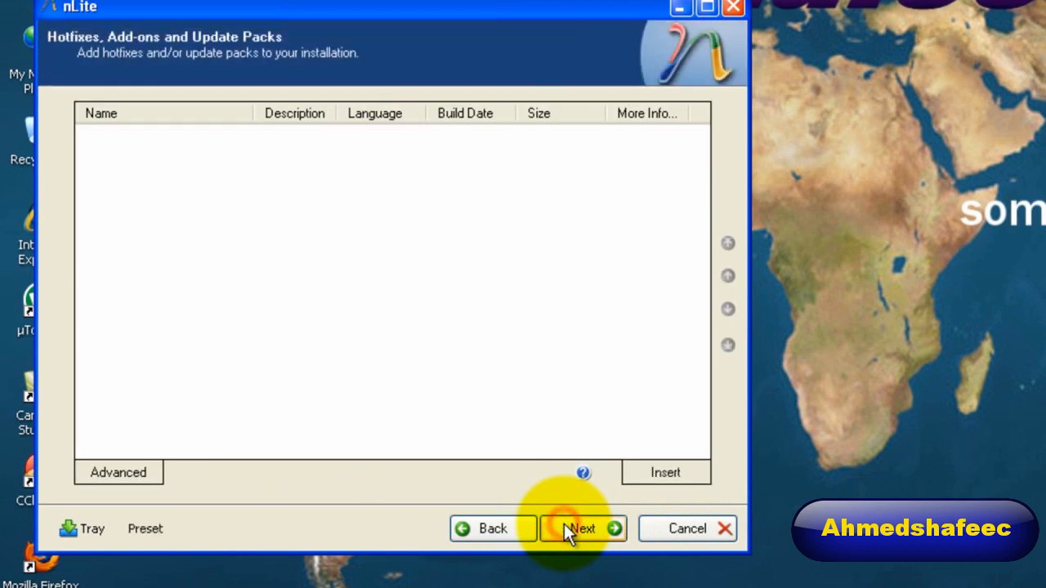
pyautogui.click(569, 529)
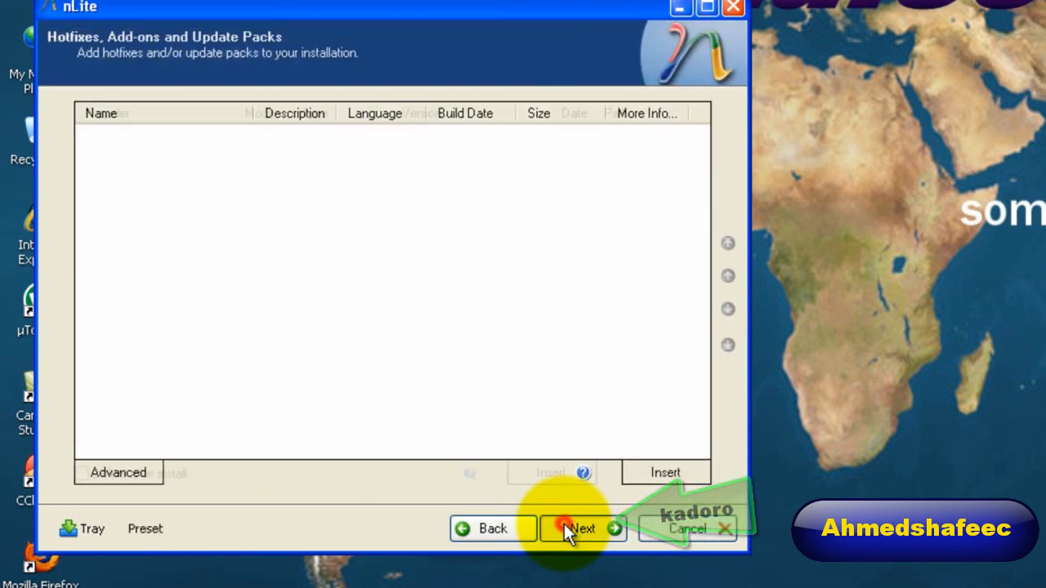
pyautogui.click(565, 527)
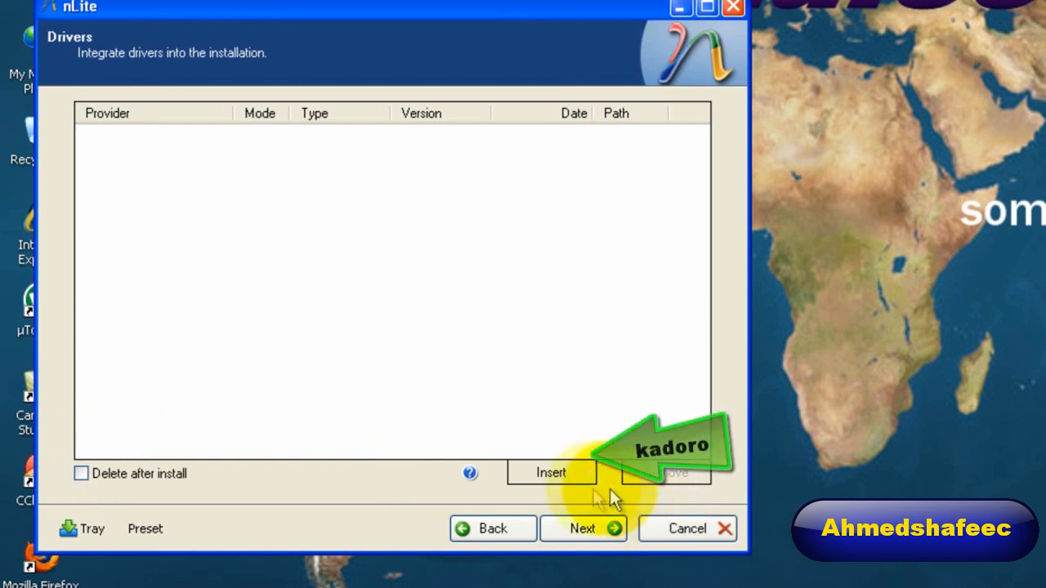
pyautogui.click(569, 478)
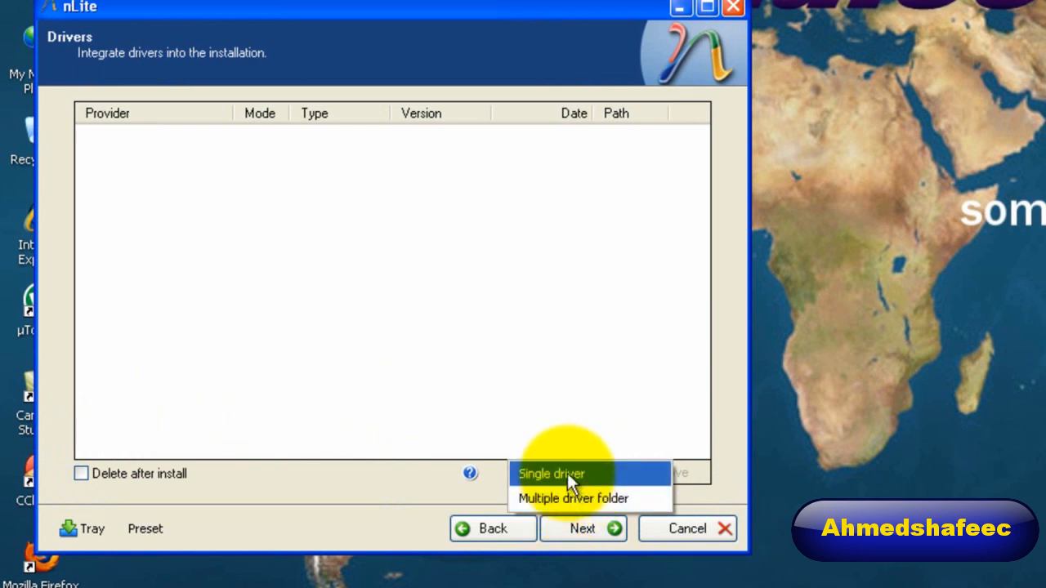
pyautogui.click(567, 476)
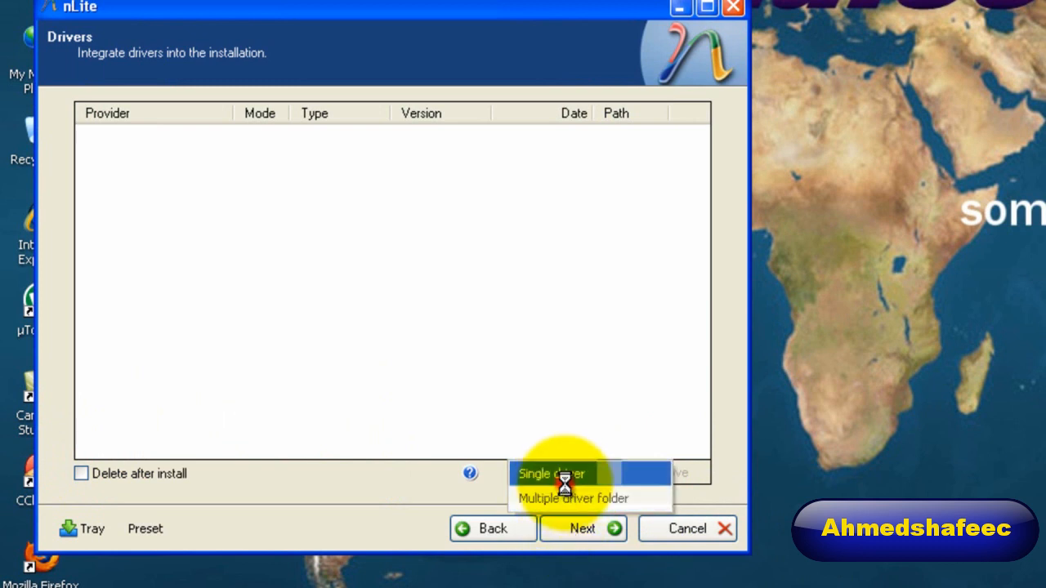
pyautogui.click(563, 476)
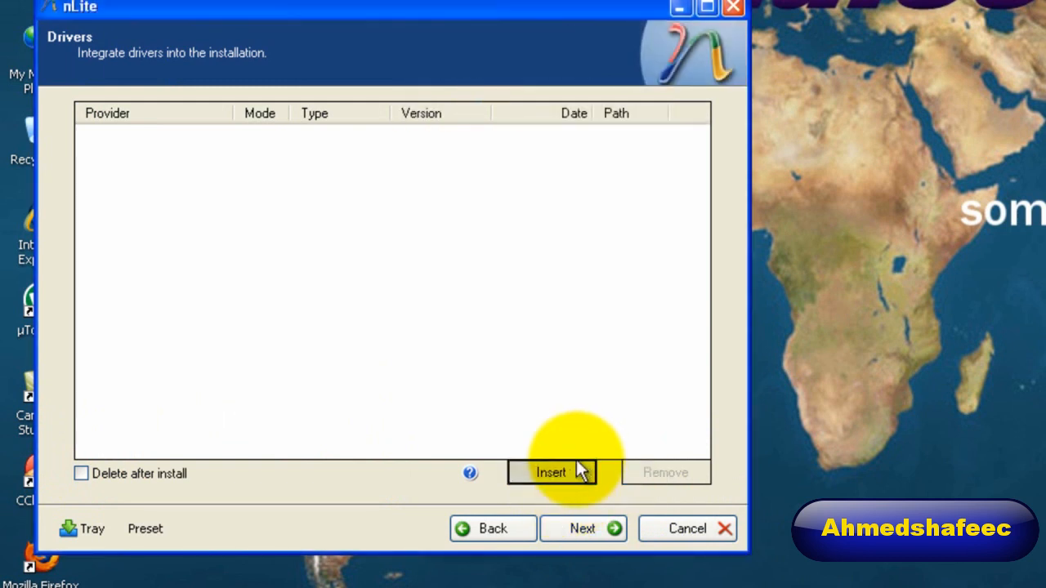
# Insert a multiple driver folder from D:\devices and add all of its drivers to the integration list.
pyautogui.click(563, 470)
pyautogui.click(570, 507)
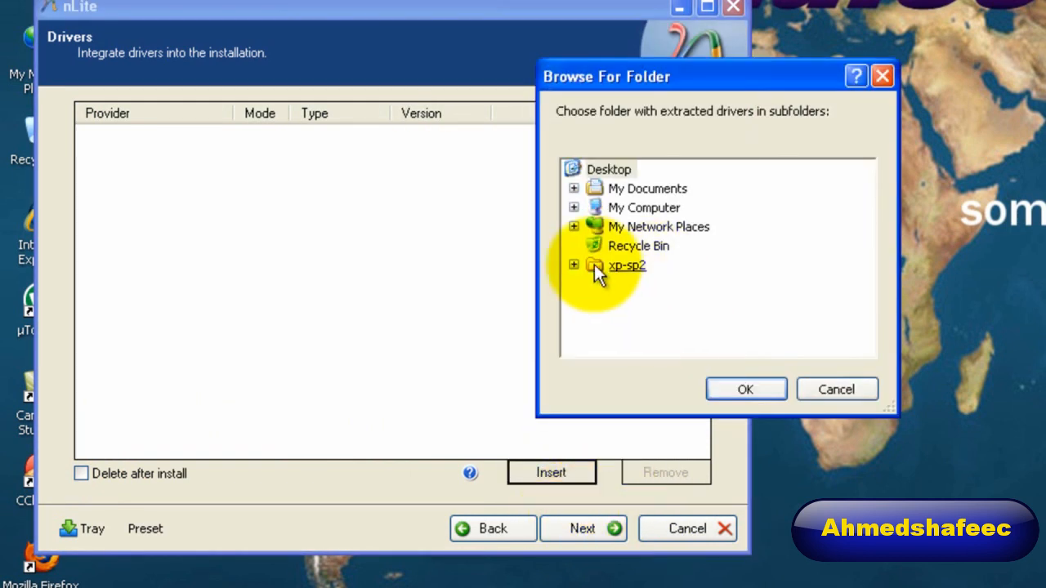
pyautogui.click(575, 207)
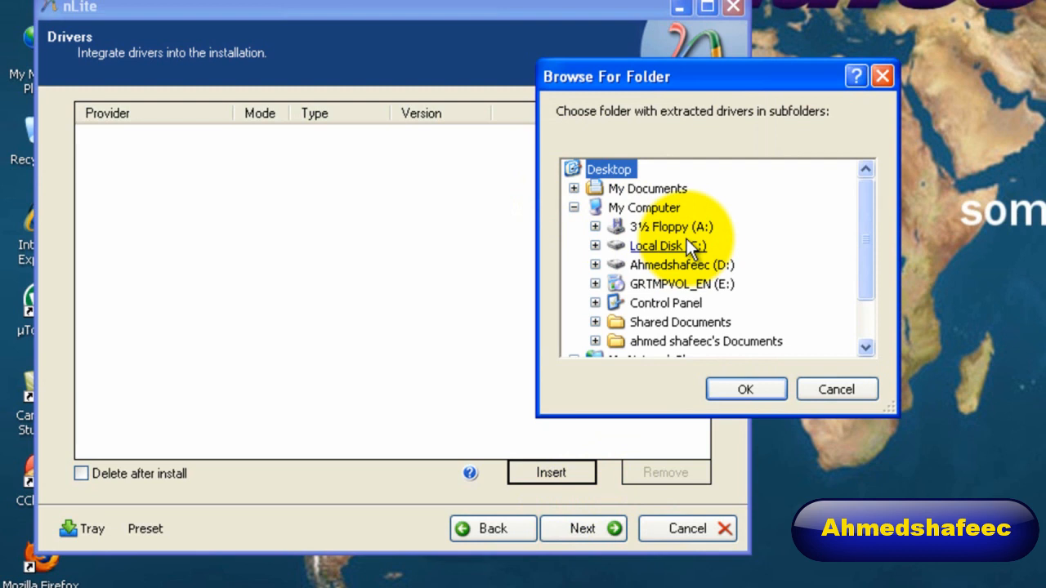
pyautogui.click(591, 270)
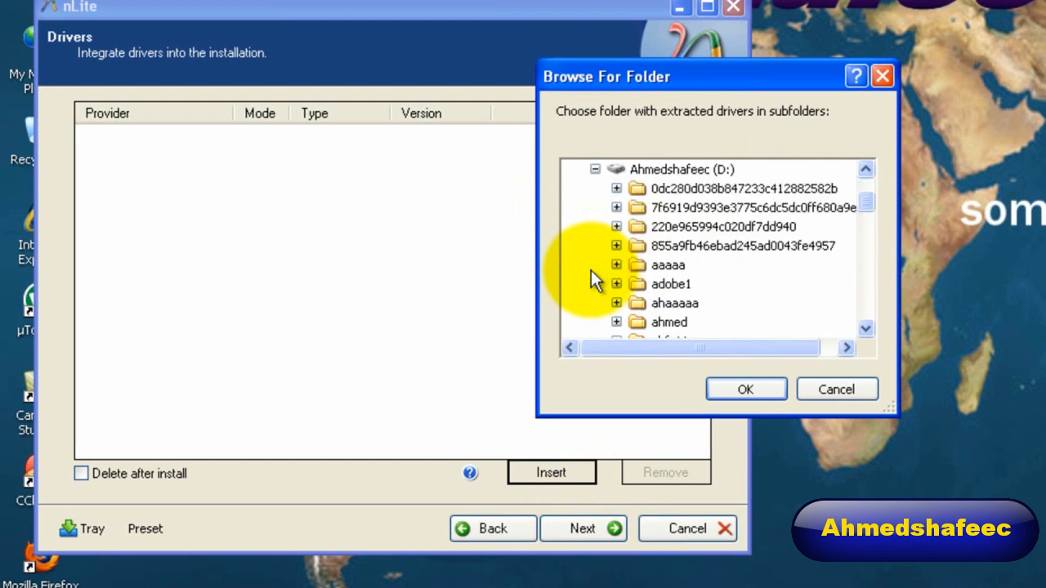
pyautogui.press('d')
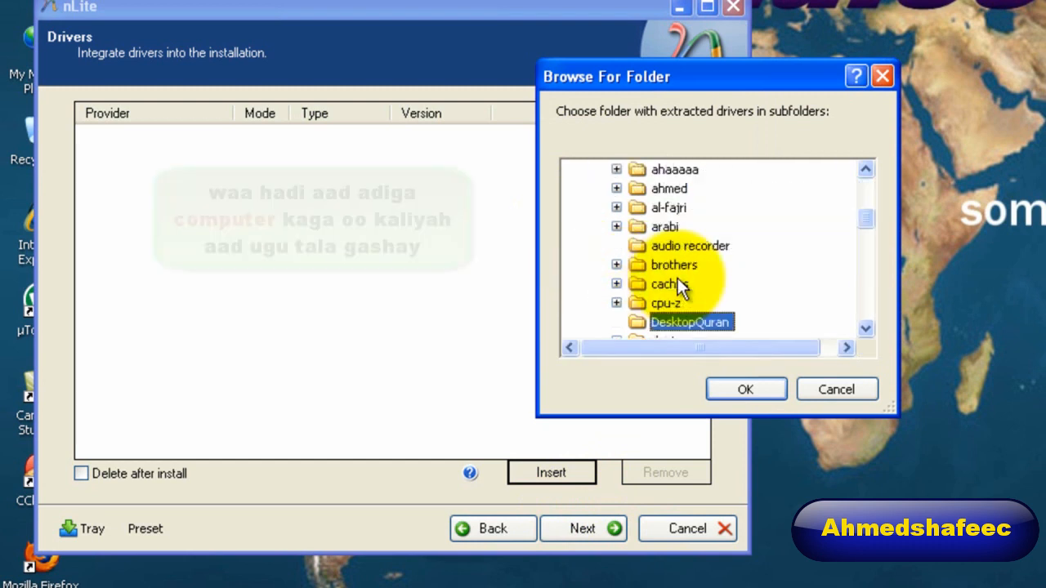
pyautogui.press('d')
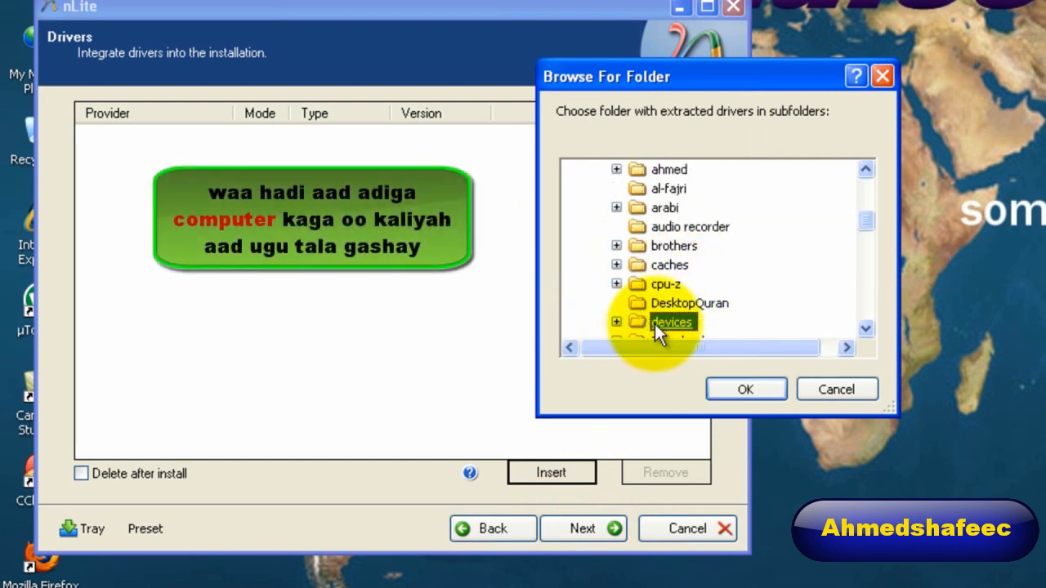
pyautogui.click(743, 389)
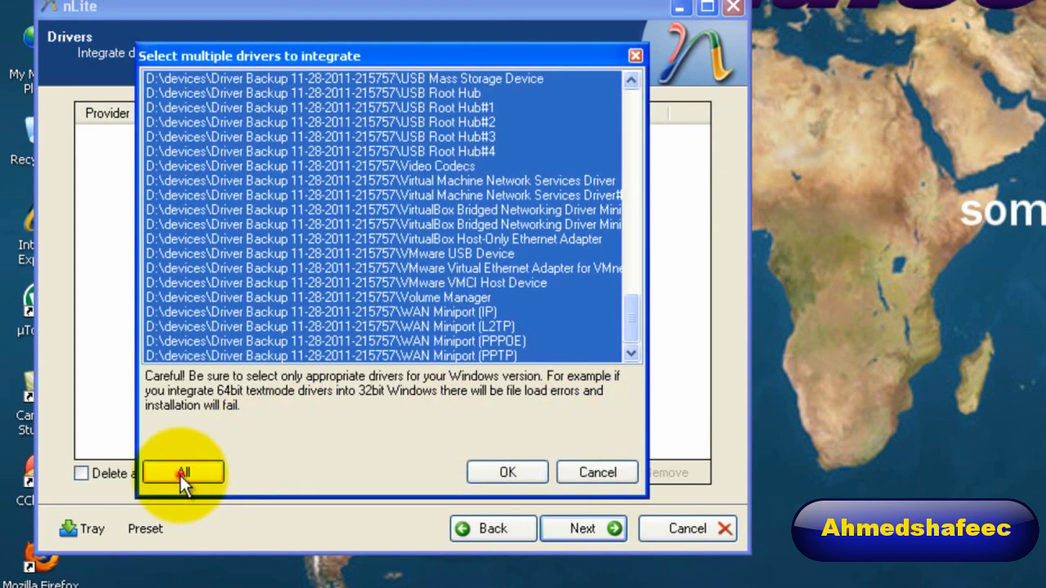
pyautogui.click(181, 476)
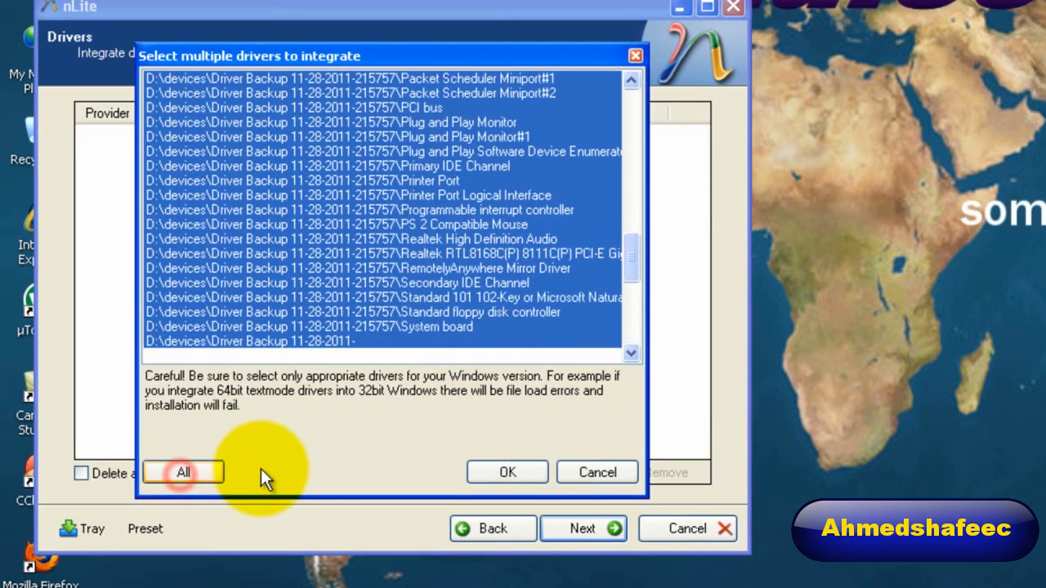
pyautogui.click(487, 474)
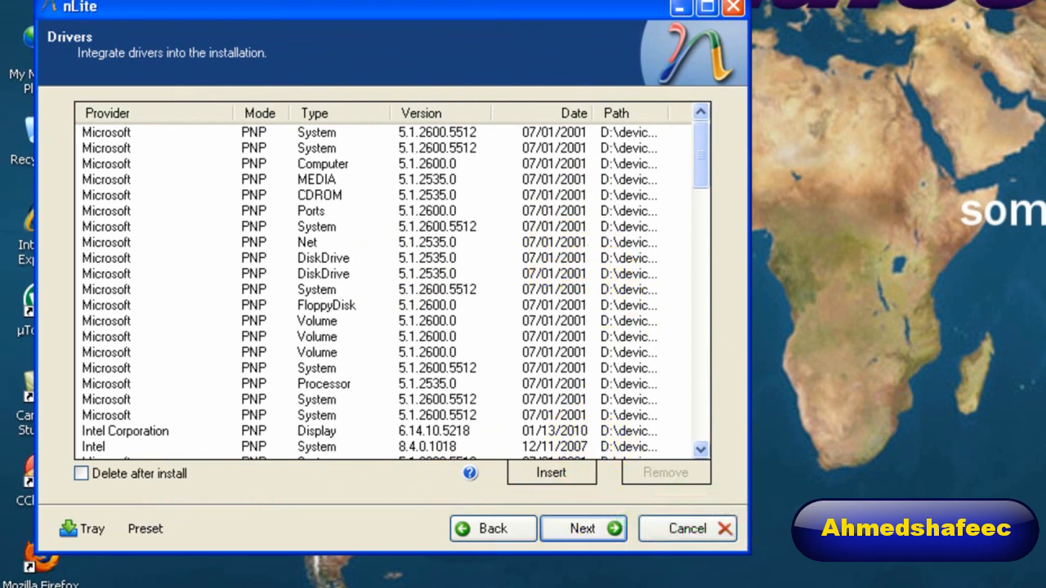
# Proceed to component removal, look through the Applications, Languages and Keyboards groups, and continue to the unattended settings without removing anything.
pyautogui.click(574, 531)
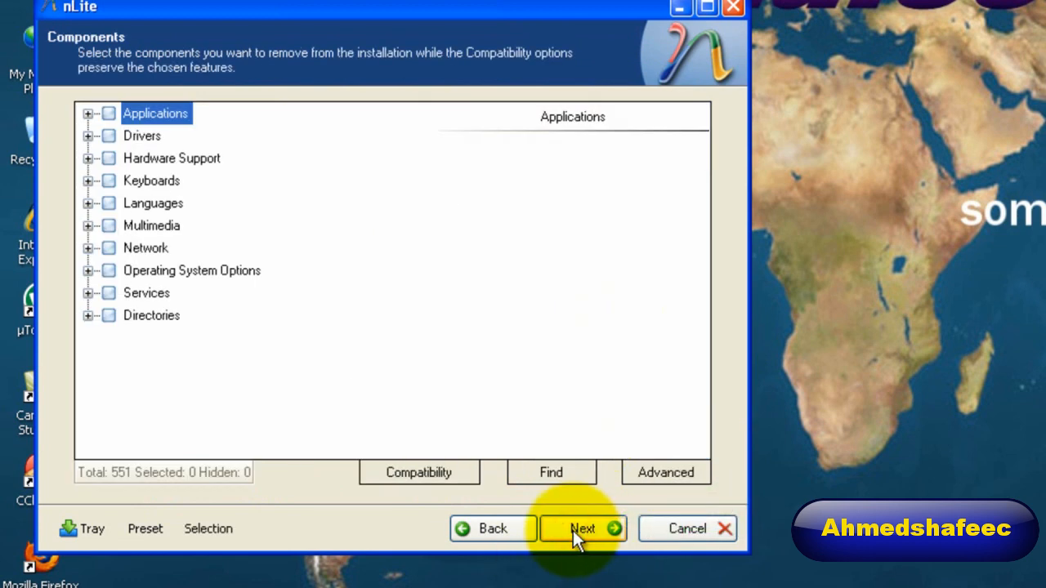
pyautogui.click(88, 114)
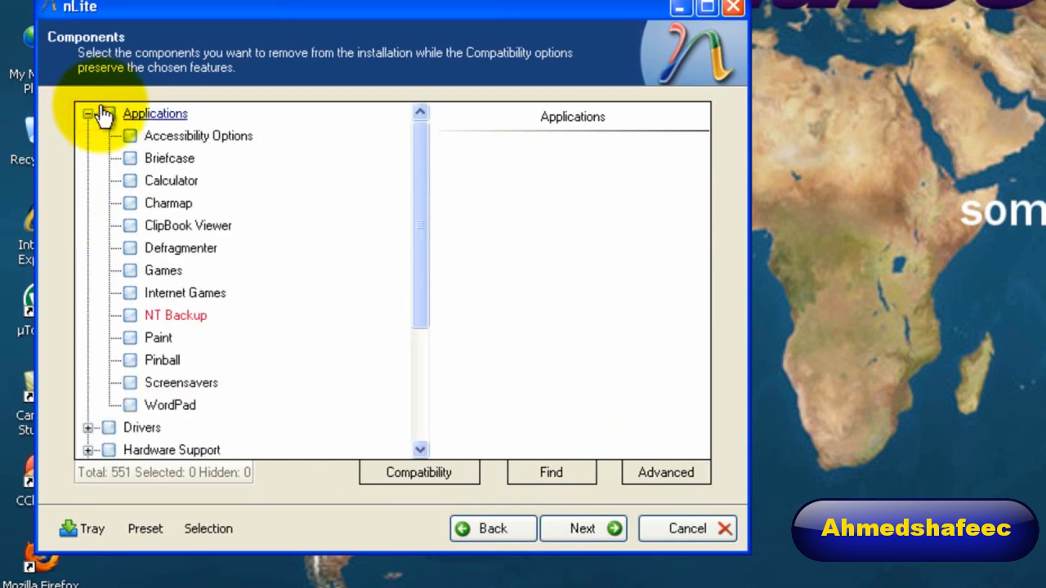
pyautogui.click(87, 115)
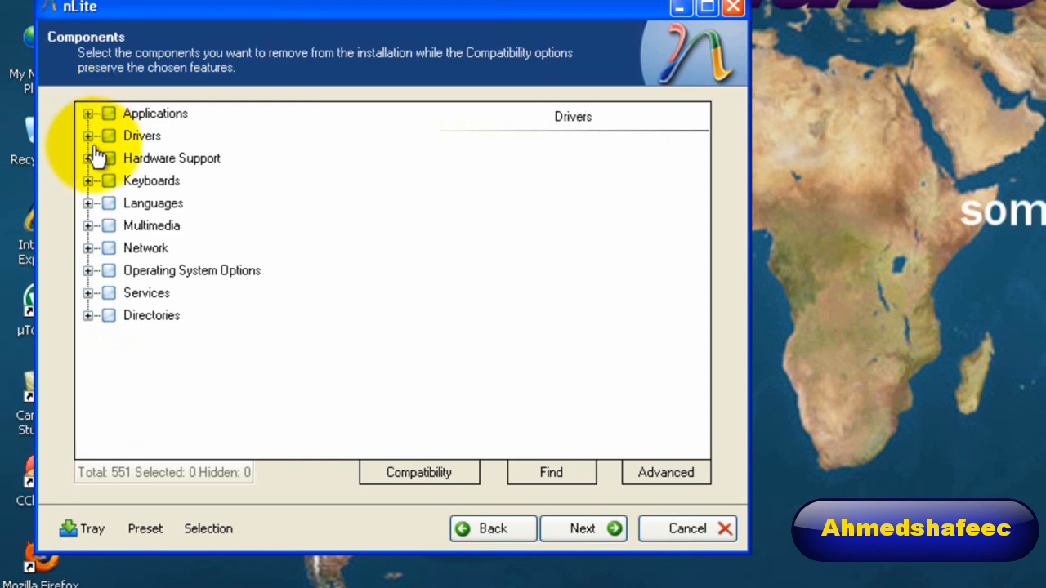
pyautogui.click(88, 204)
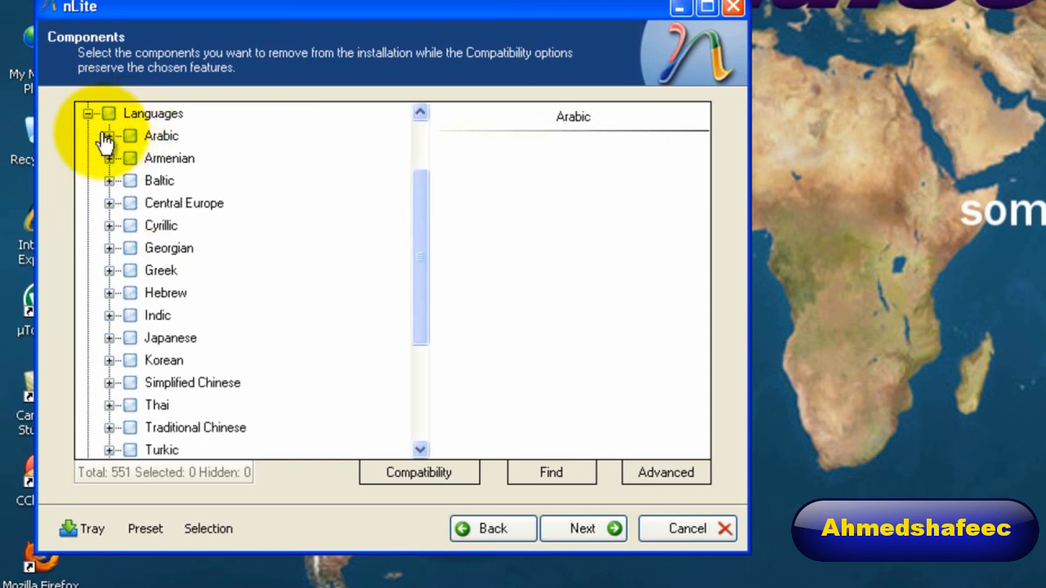
pyautogui.click(89, 113)
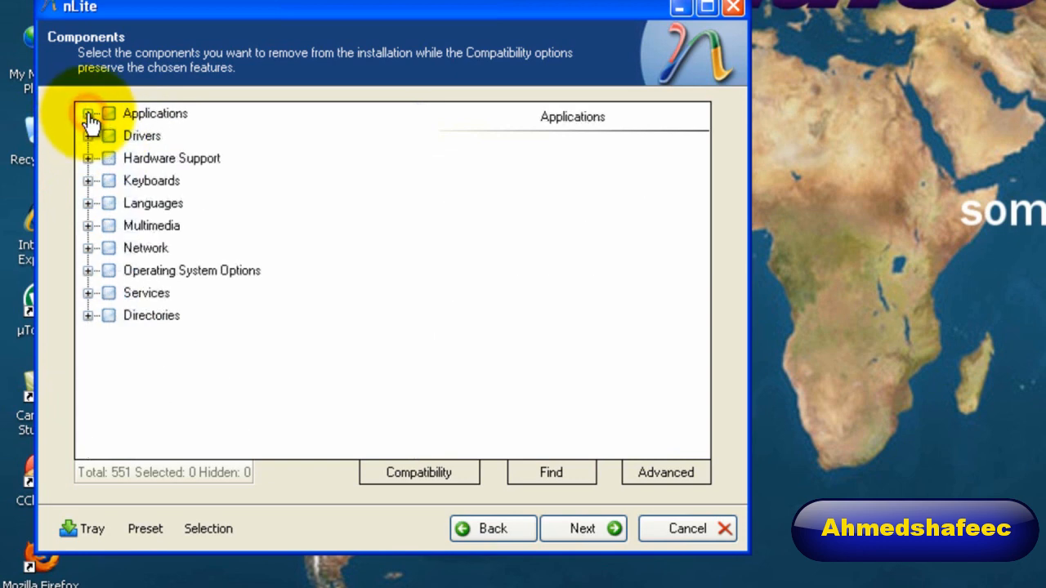
pyautogui.click(88, 181)
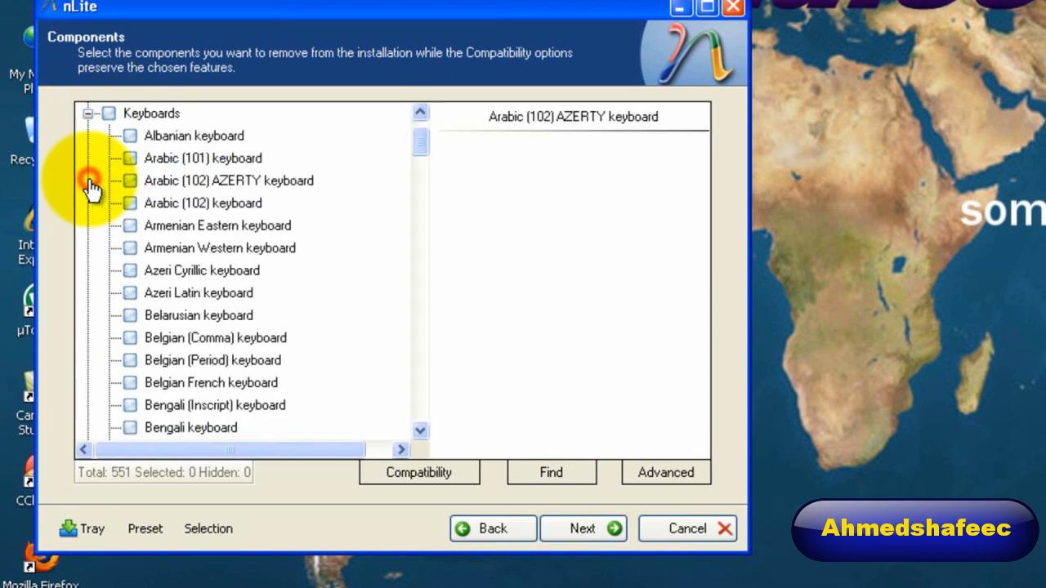
pyautogui.click(88, 113)
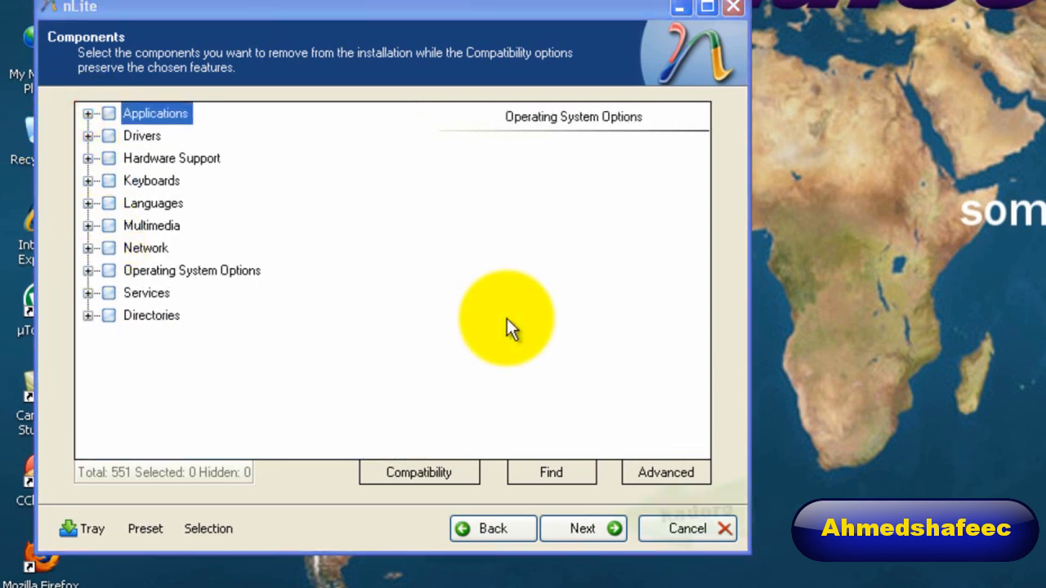
pyautogui.click(590, 527)
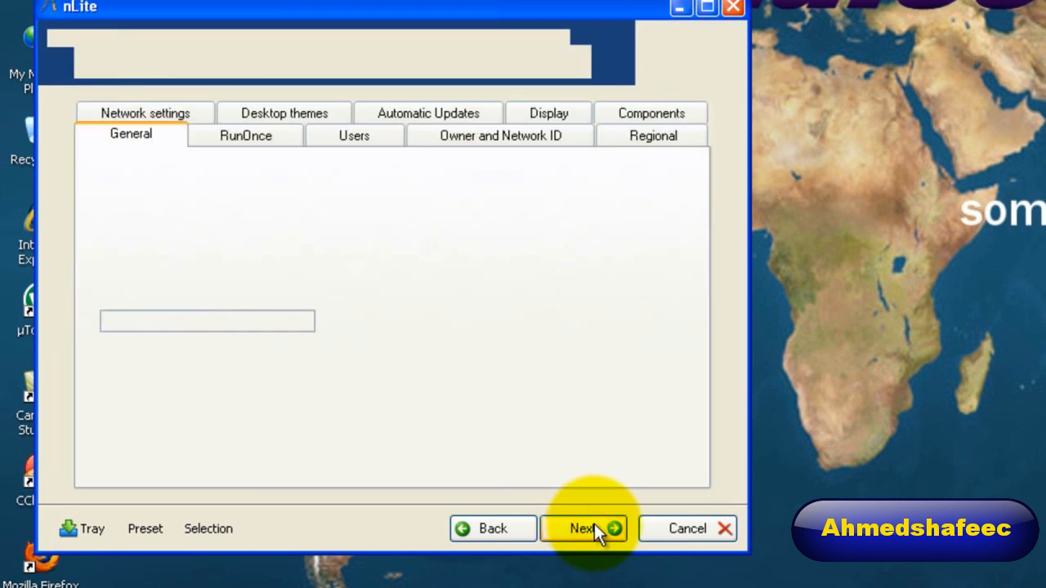
# Enter the Windows product key in the general unattended settings.
pyautogui.moveTo(535, 8); pyautogui.dragTo(671, 0)
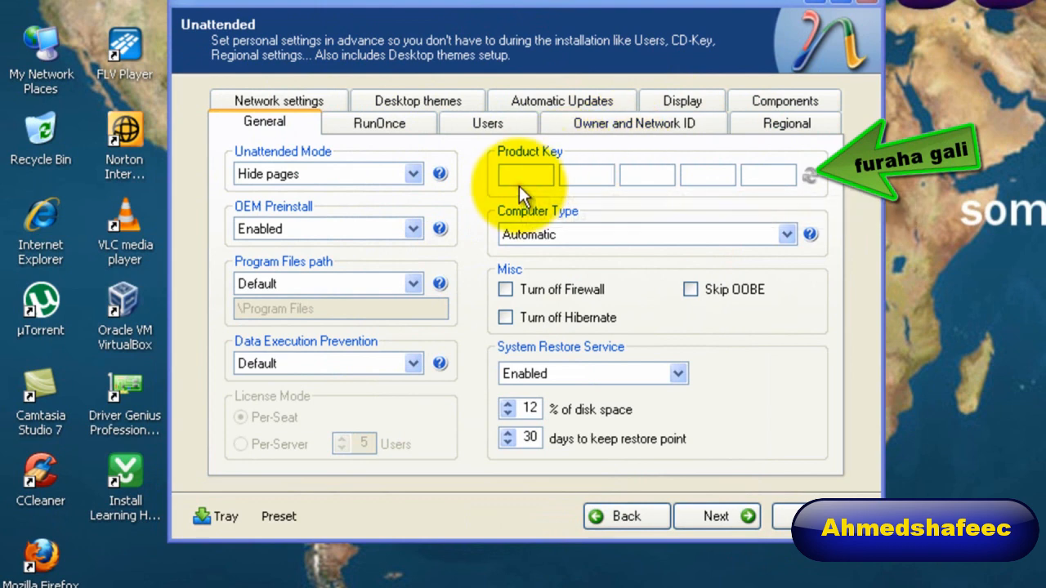
pyautogui.click(538, 175)
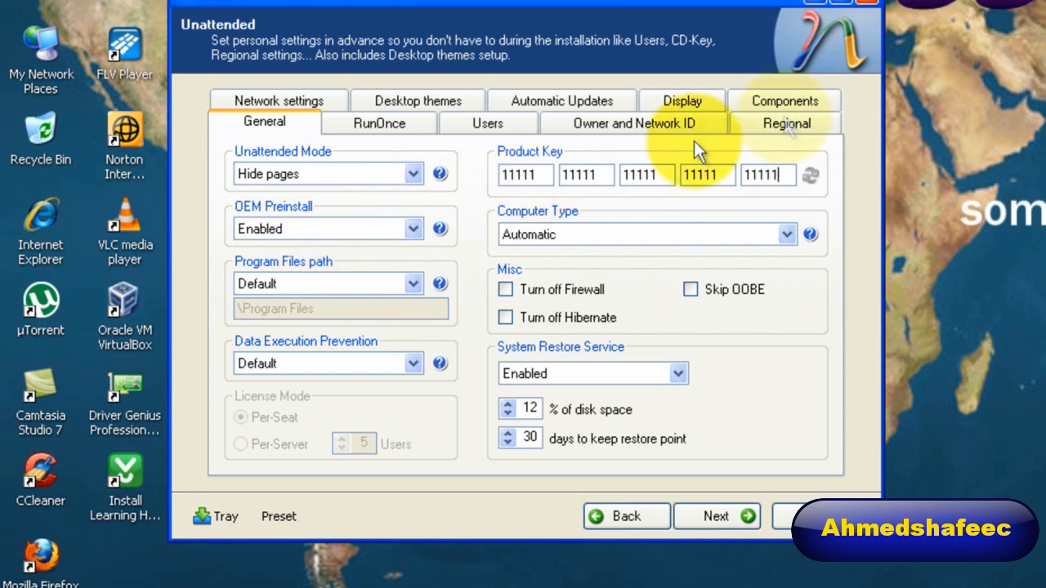
# Switch the regional settings to Custom with English (United States) localization and a US keyboard.
pyautogui.click(790, 125)
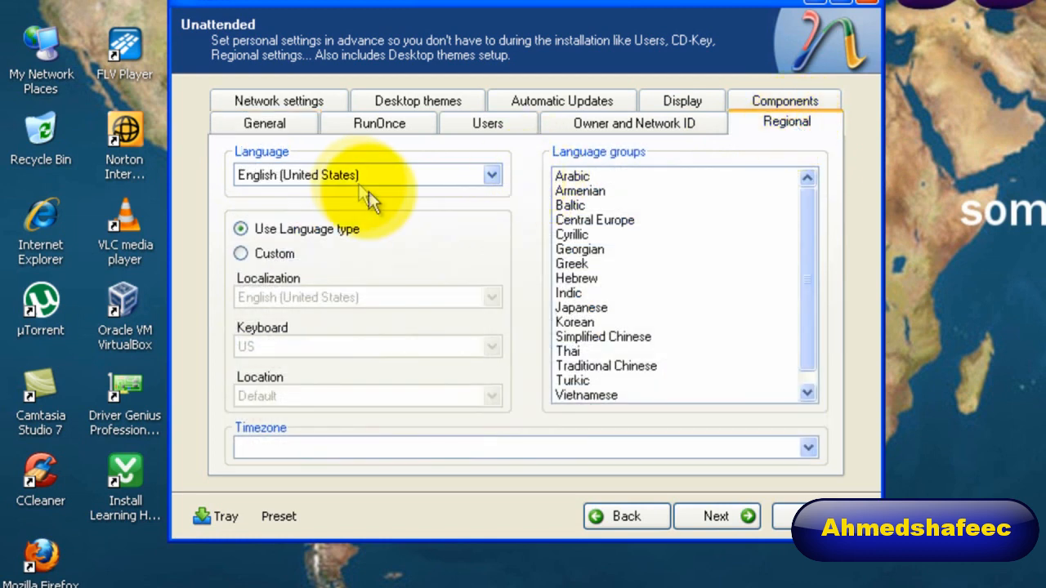
pyautogui.click(254, 251)
pyautogui.click(279, 299)
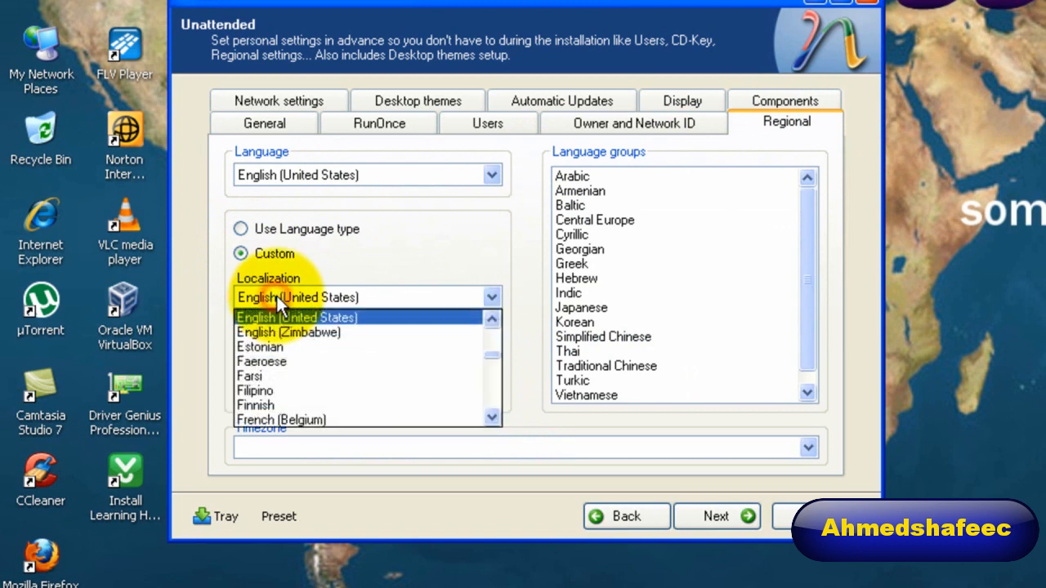
pyautogui.click(278, 299)
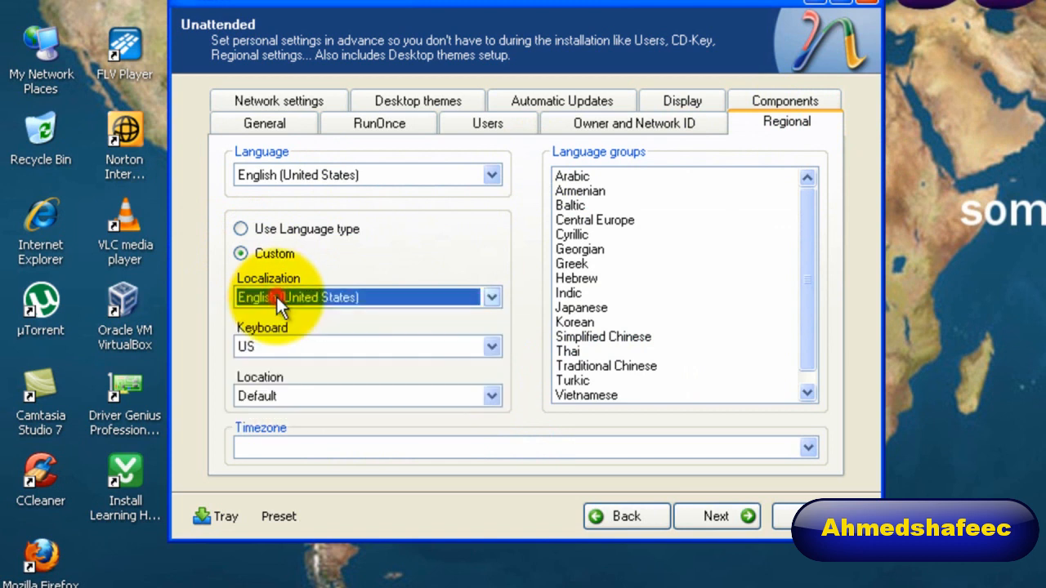
pyautogui.click(262, 346)
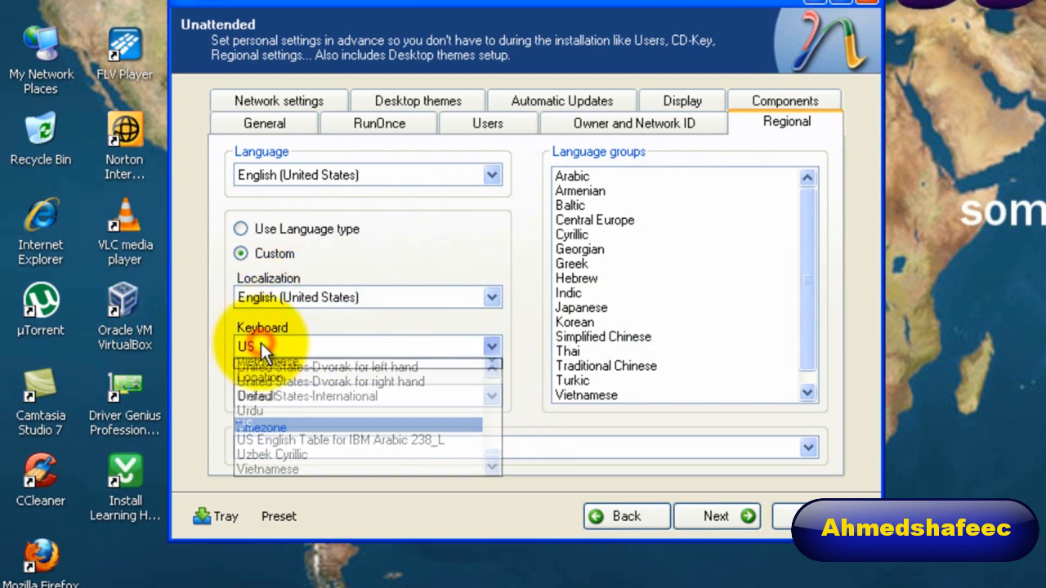
pyautogui.click(262, 346)
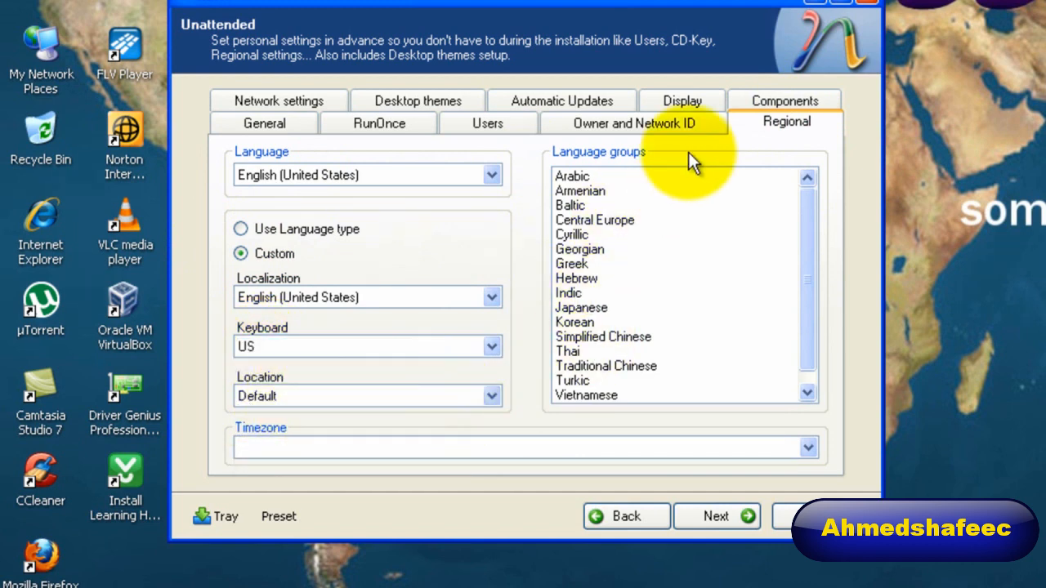
# Set the display's color depth to 16 bit (High Color) and its screen resolution to 1024x768.
pyautogui.click(687, 116)
pyautogui.click(687, 102)
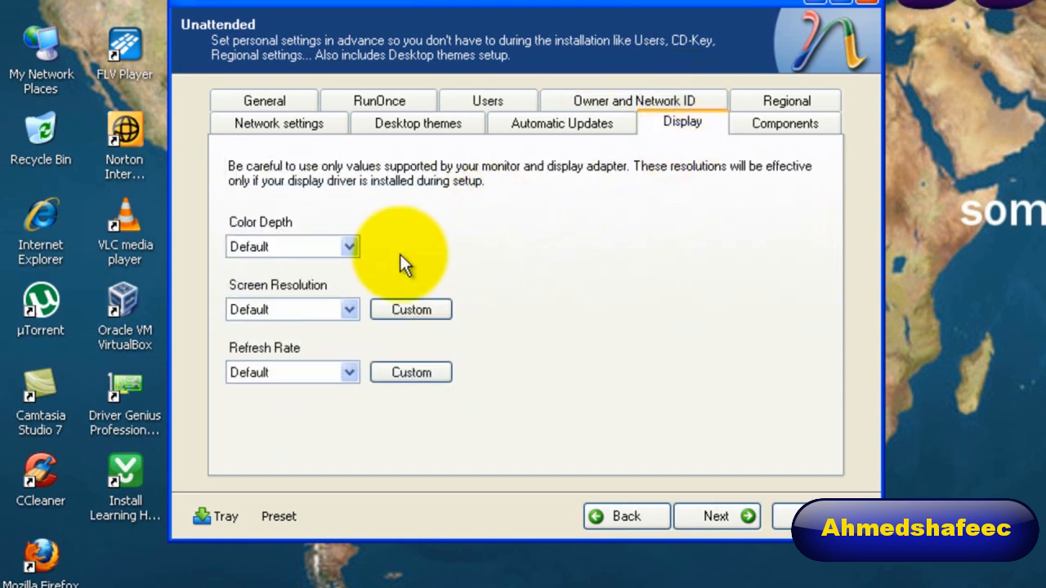
pyautogui.click(342, 245)
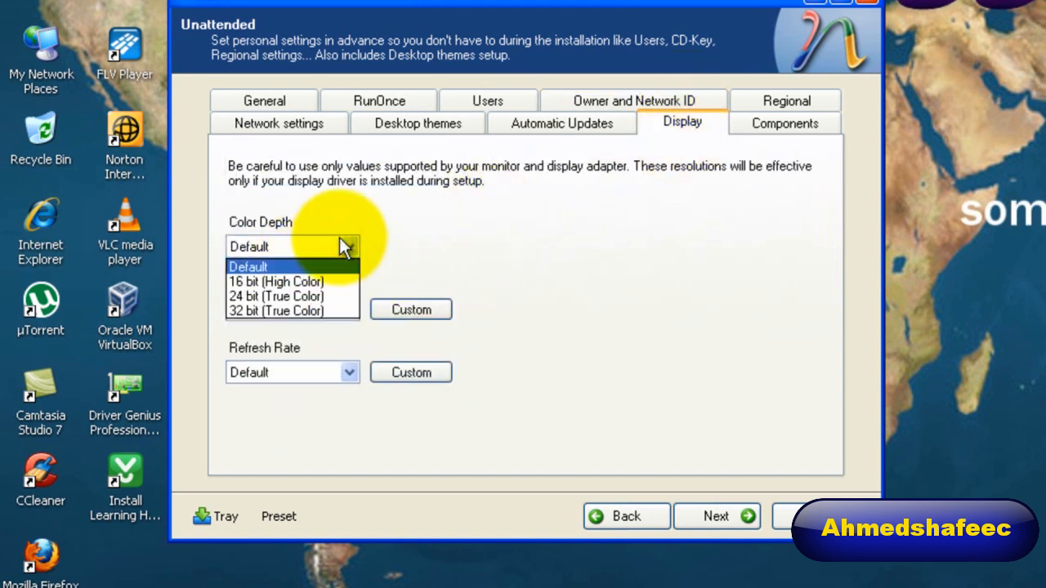
pyautogui.click(324, 280)
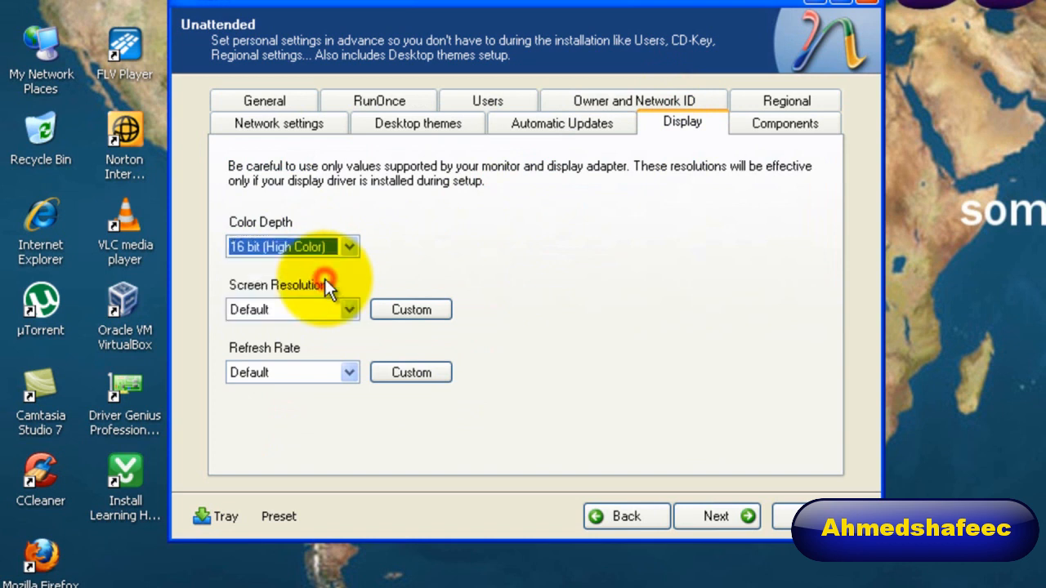
pyautogui.click(347, 310)
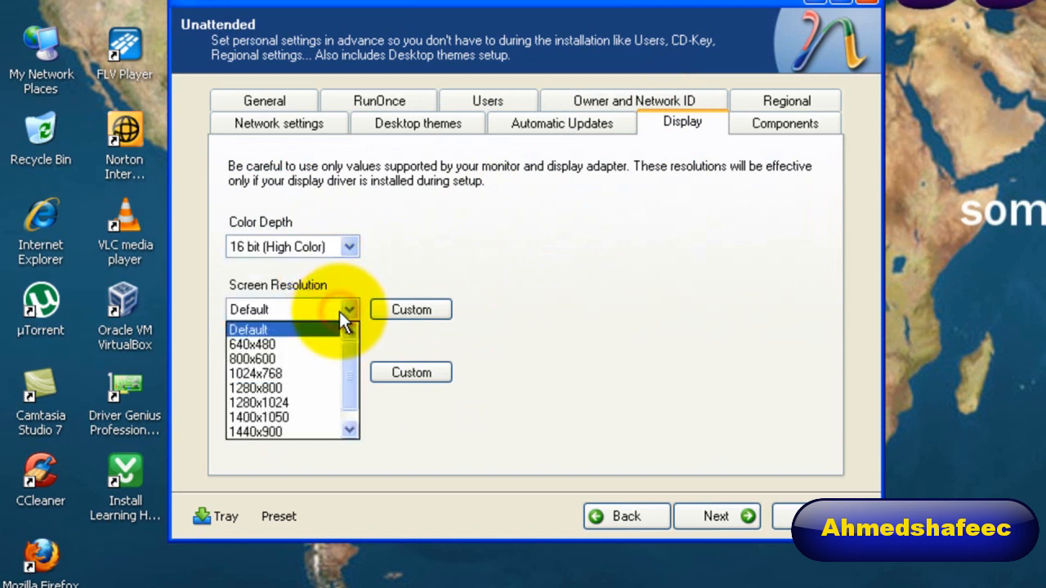
pyautogui.click(303, 373)
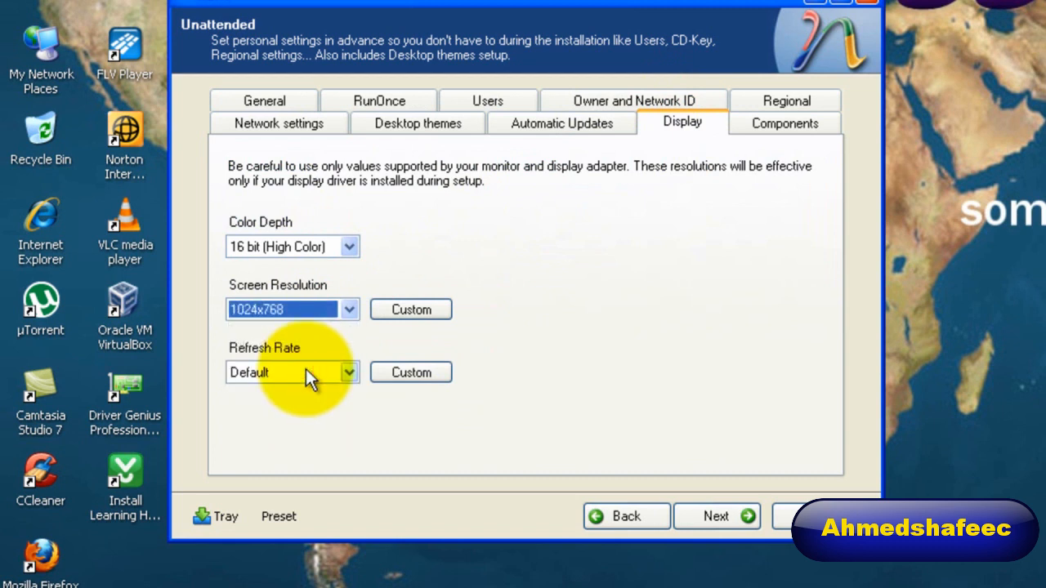
# Set the display's refresh rate to 60 Hz.
pyautogui.click(333, 372)
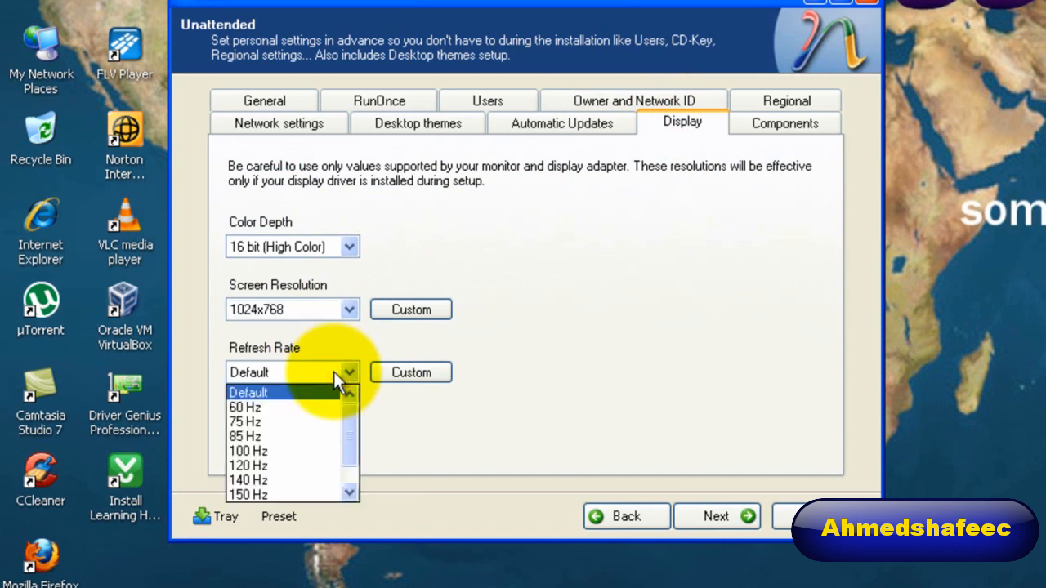
pyautogui.click(275, 395)
pyautogui.click(286, 366)
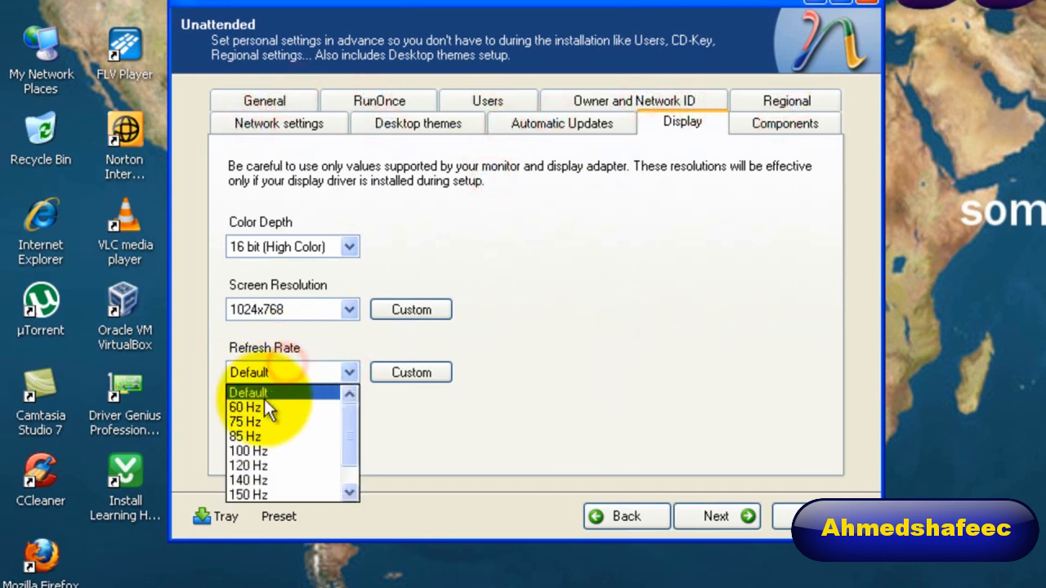
pyautogui.click(260, 408)
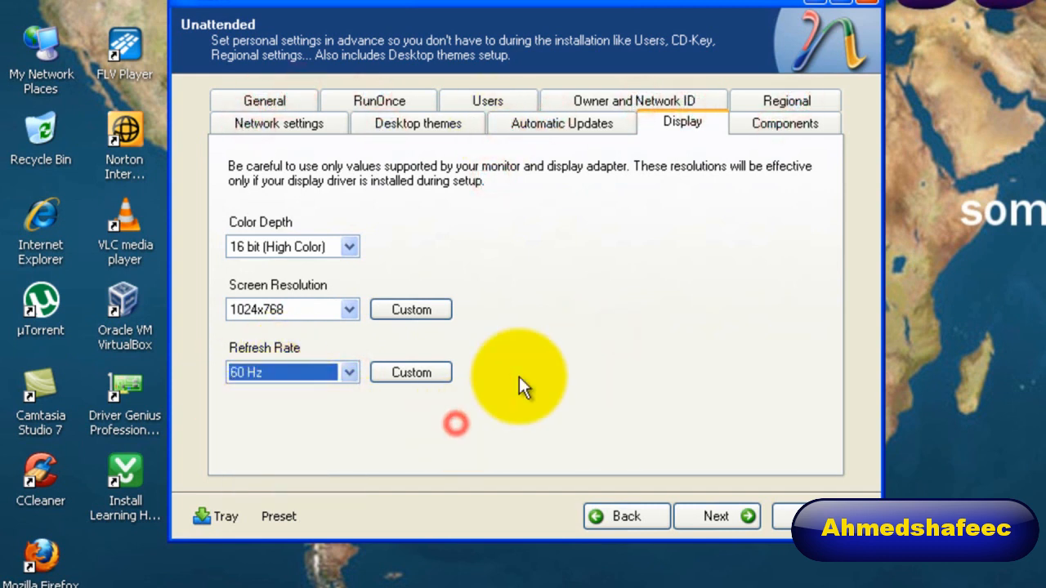
# Add a new user account to the unattended setup and fill in its full name.
pyautogui.click(794, 125)
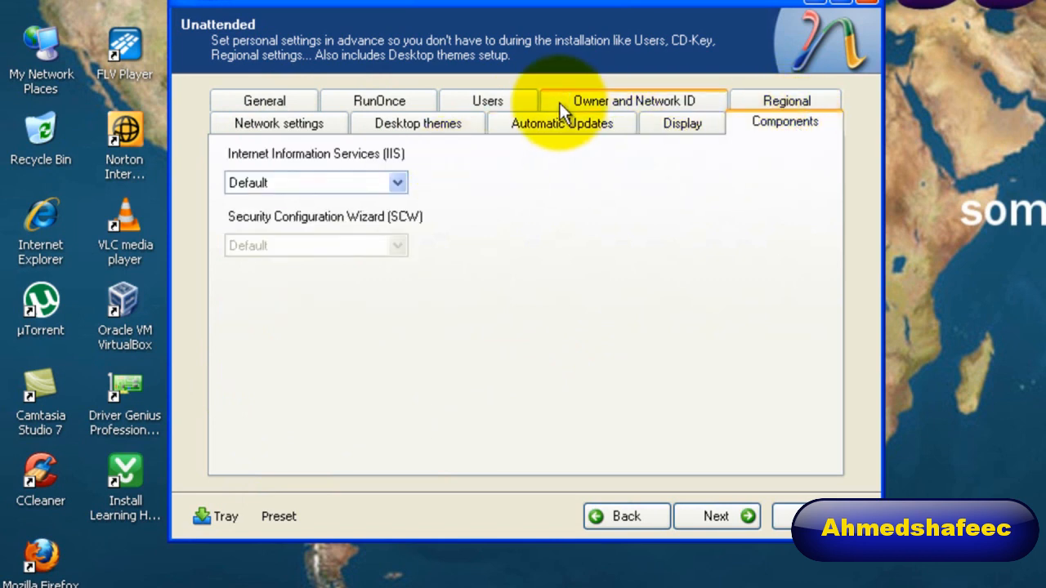
pyautogui.click(490, 101)
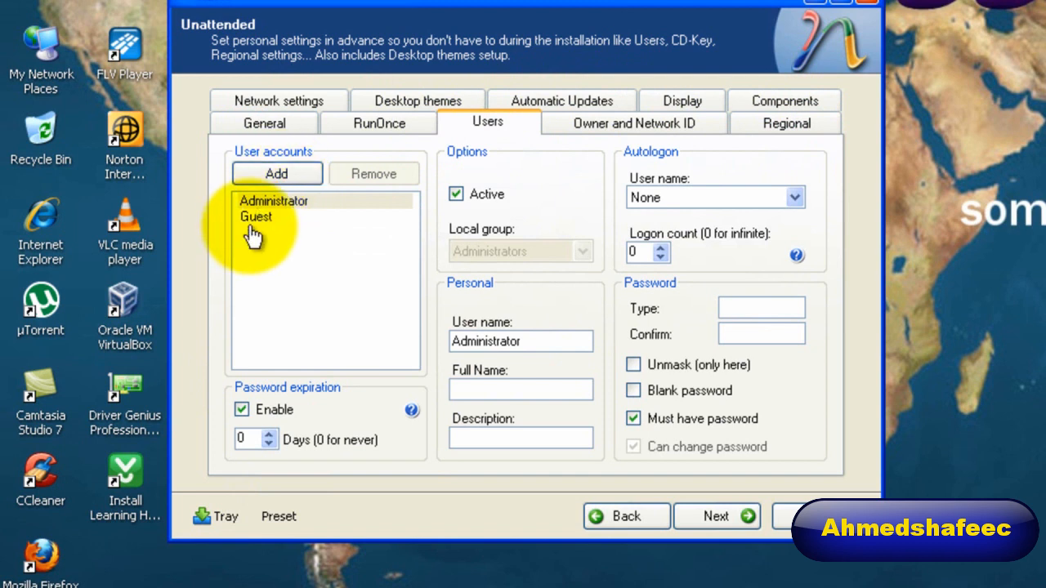
pyautogui.click(276, 174)
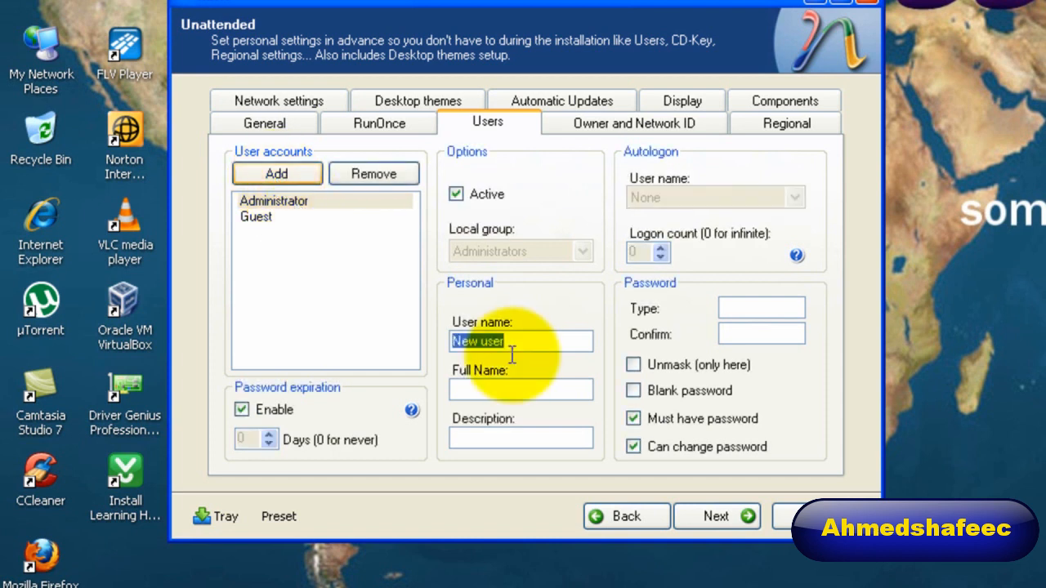
pyautogui.click(548, 395)
pyautogui.write('hhkty')
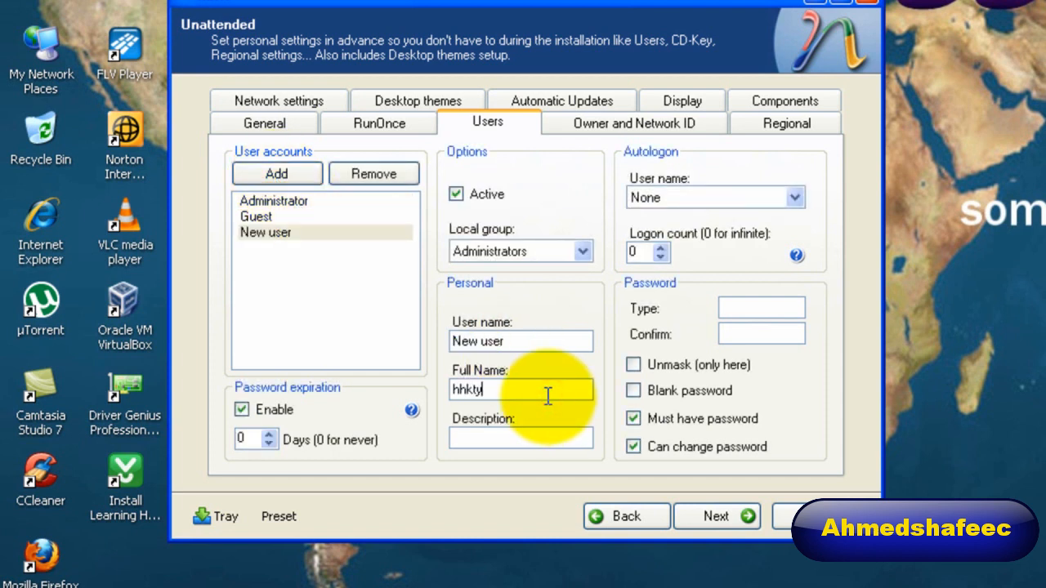
pyautogui.write('ty')
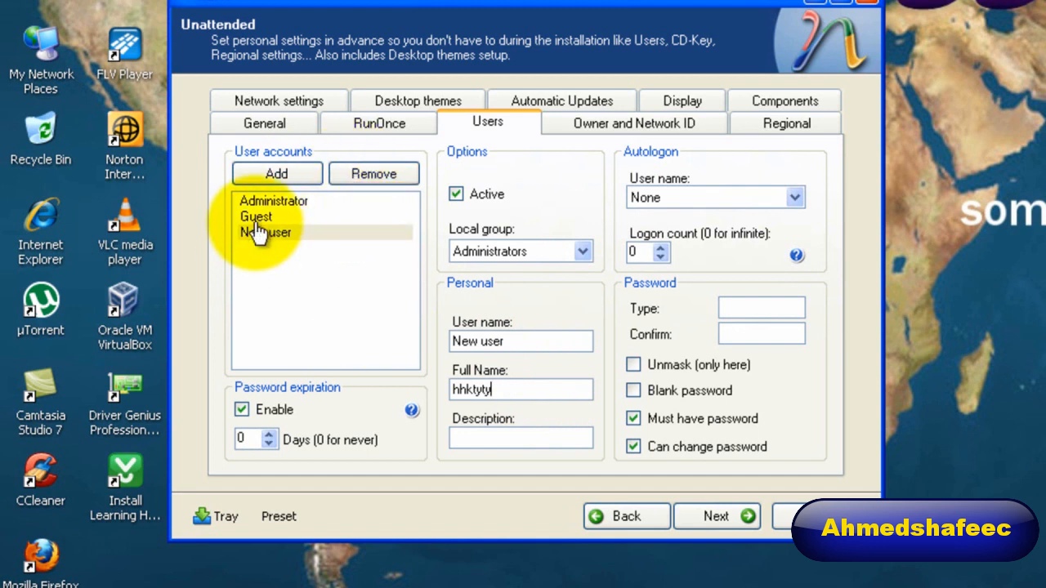
# Remove the newly added user and the Guest account from the user accounts.
pyautogui.click(290, 233)
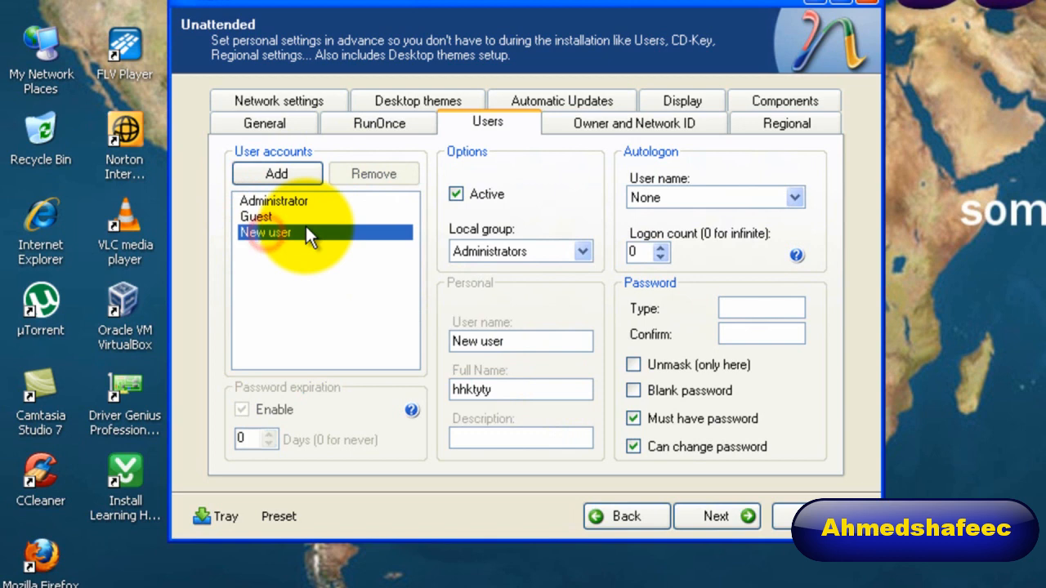
pyautogui.click(366, 181)
pyautogui.click(368, 181)
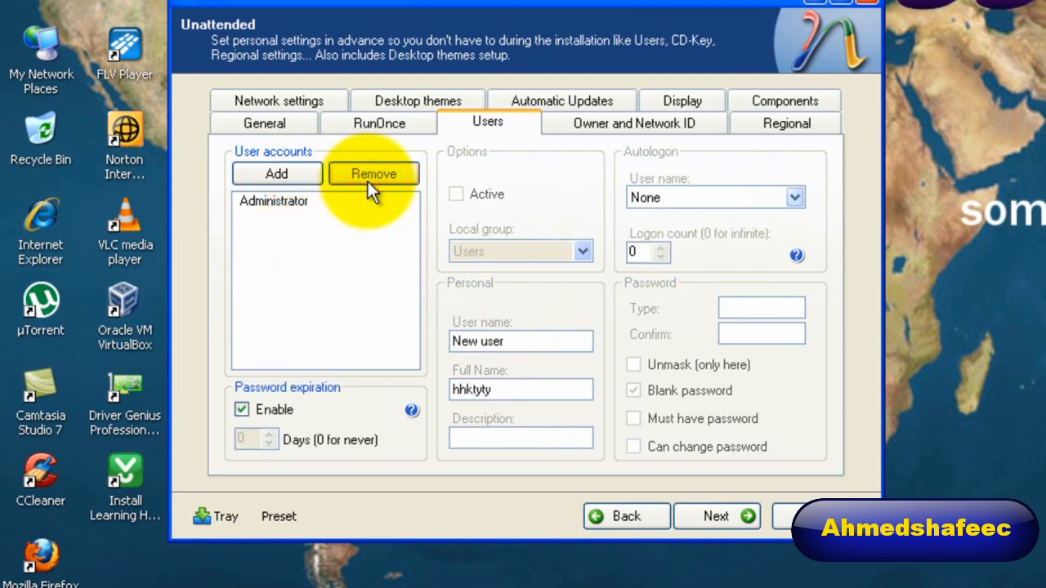
# Set Automatic Updates to Download and install, with Elevate Non-Admins and Include minor updates enabled.
pyautogui.click(580, 97)
pyautogui.click(432, 176)
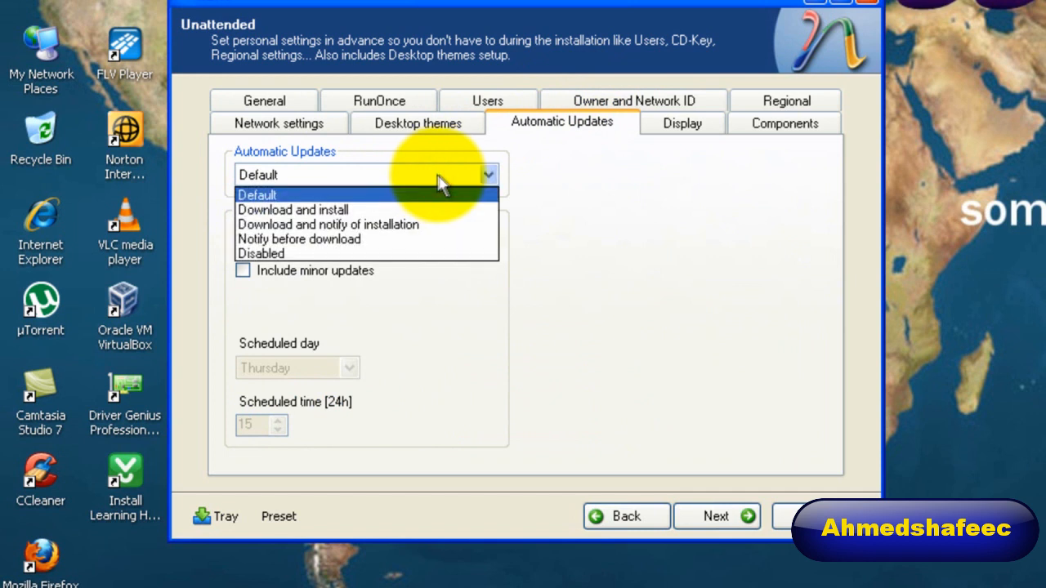
pyautogui.click(394, 211)
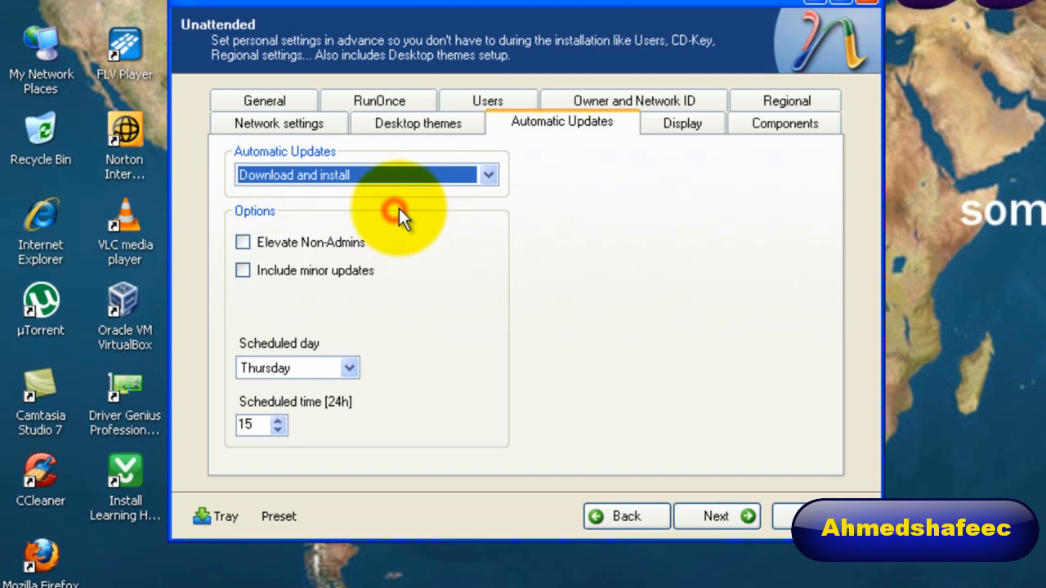
pyautogui.click(242, 244)
pyautogui.click(245, 271)
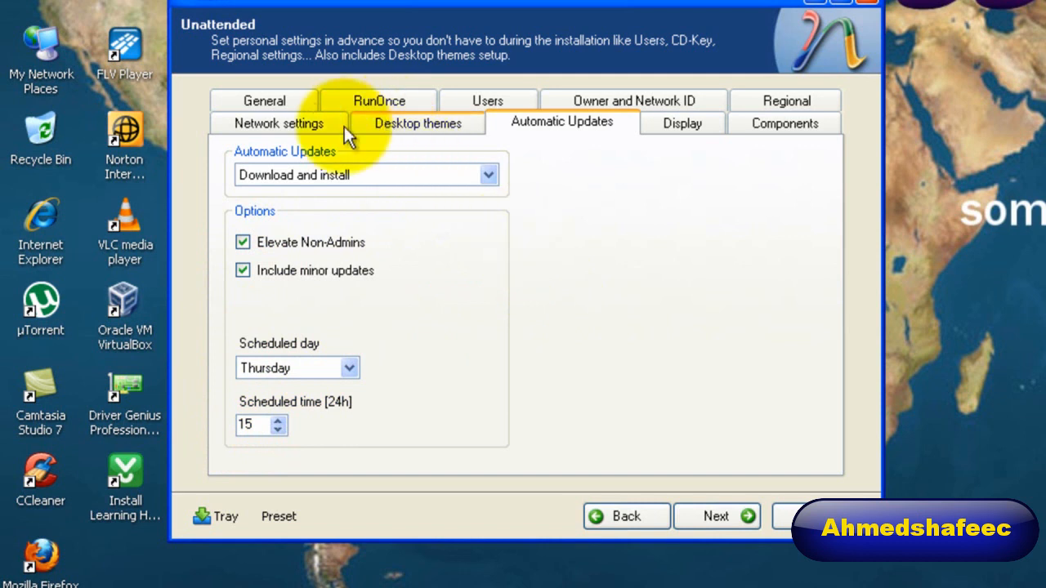
# Review the network settings, leave them at Default and continue to the system options.
pyautogui.click(284, 125)
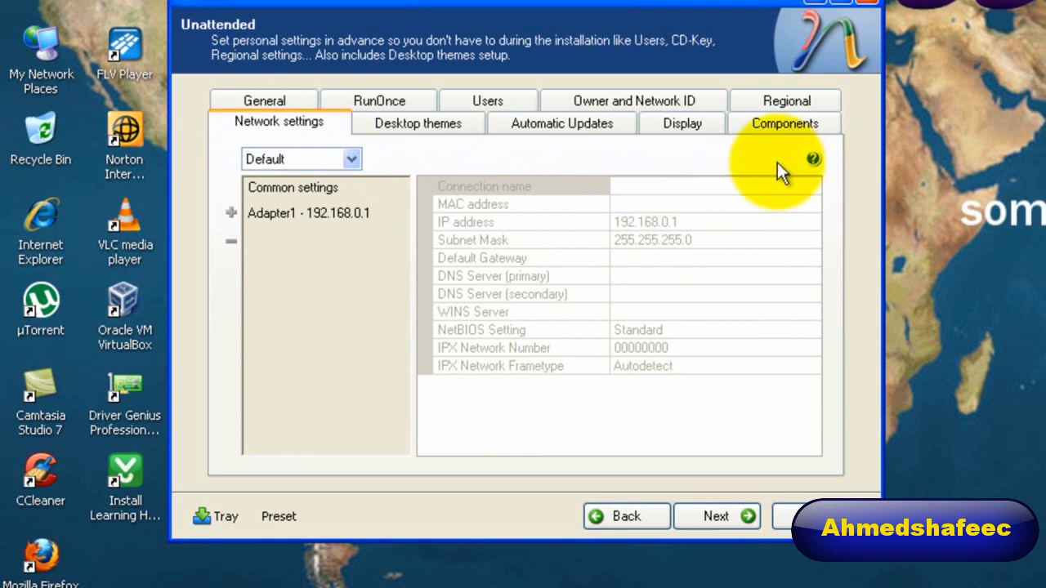
pyautogui.click(710, 521)
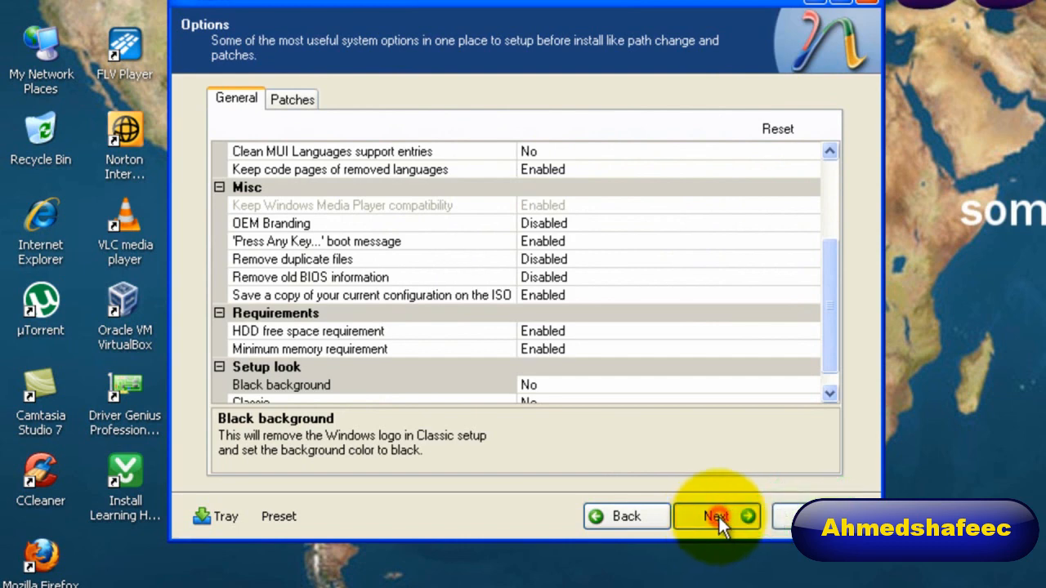
# Continue to the tweaks, enable Show Windows version on Desktop and set the My Computer desktop icon to Show.
pyautogui.click(718, 516)
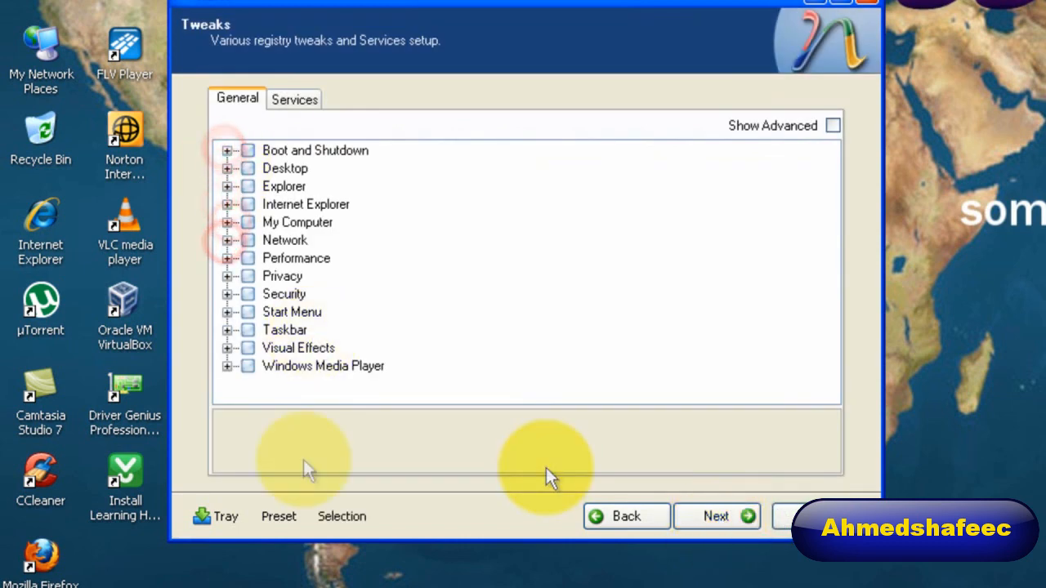
pyautogui.click(226, 169)
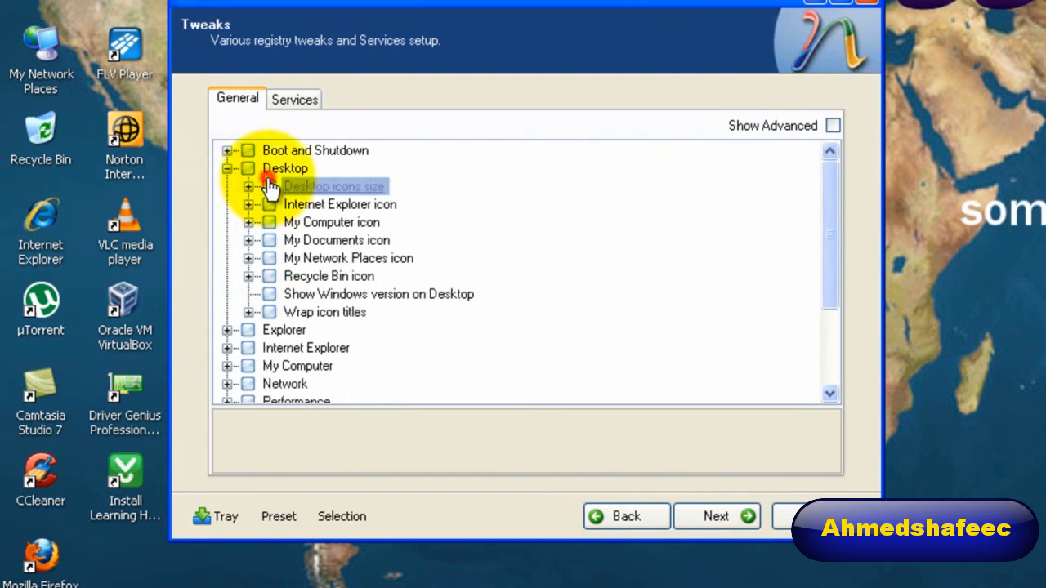
pyautogui.click(269, 182)
pyautogui.click(247, 169)
pyautogui.click(247, 223)
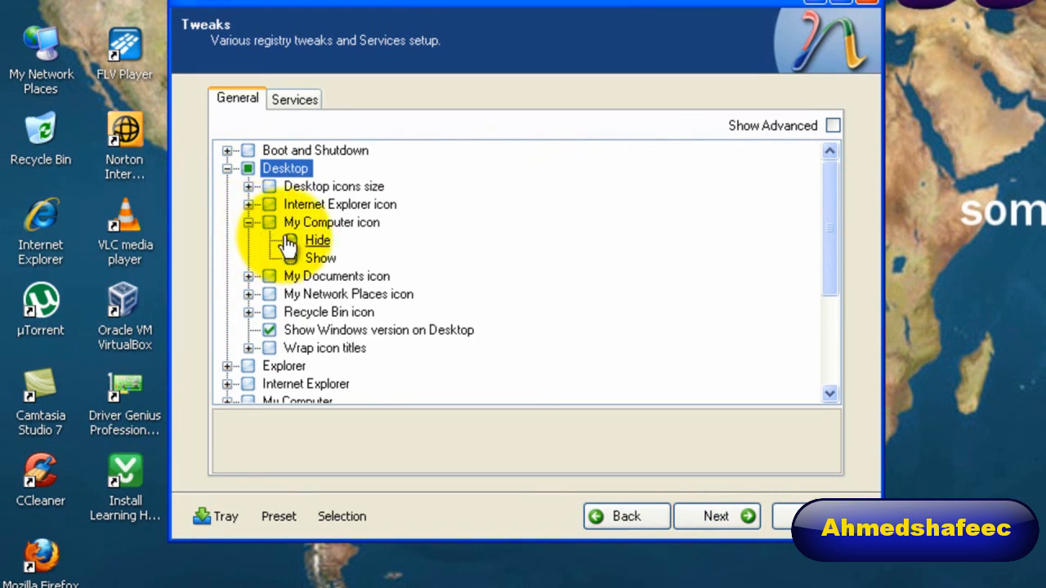
# Set the My Documents, My Network Places and Internet Explorer desktop icons to Show.
pyautogui.click(248, 276)
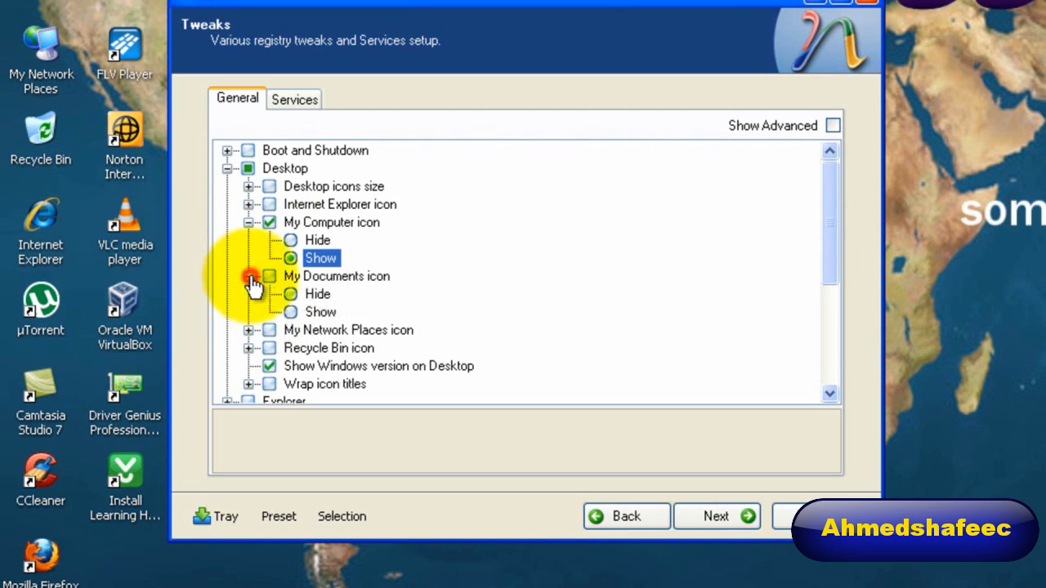
pyautogui.click(291, 311)
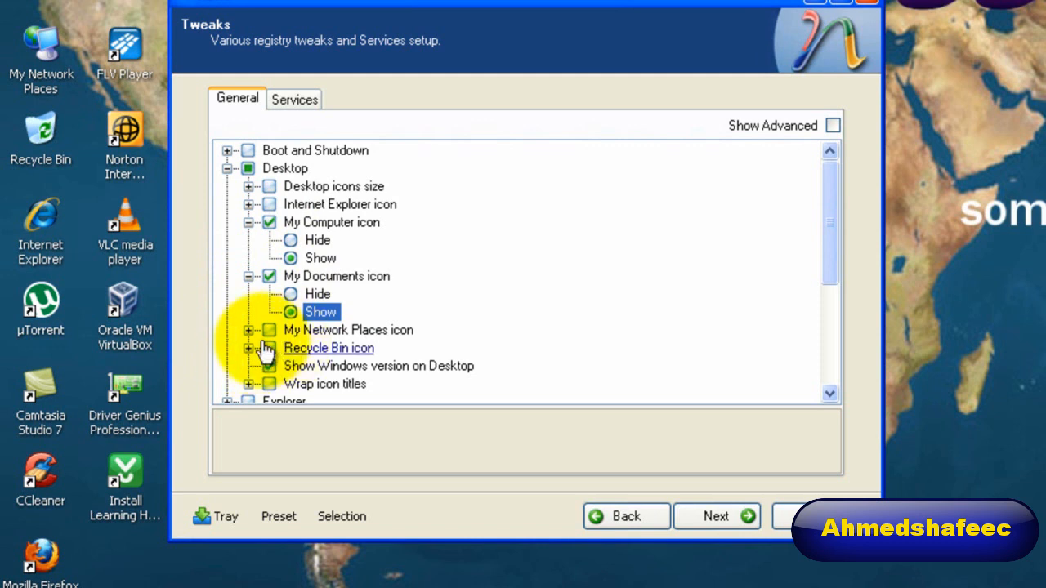
pyautogui.click(249, 330)
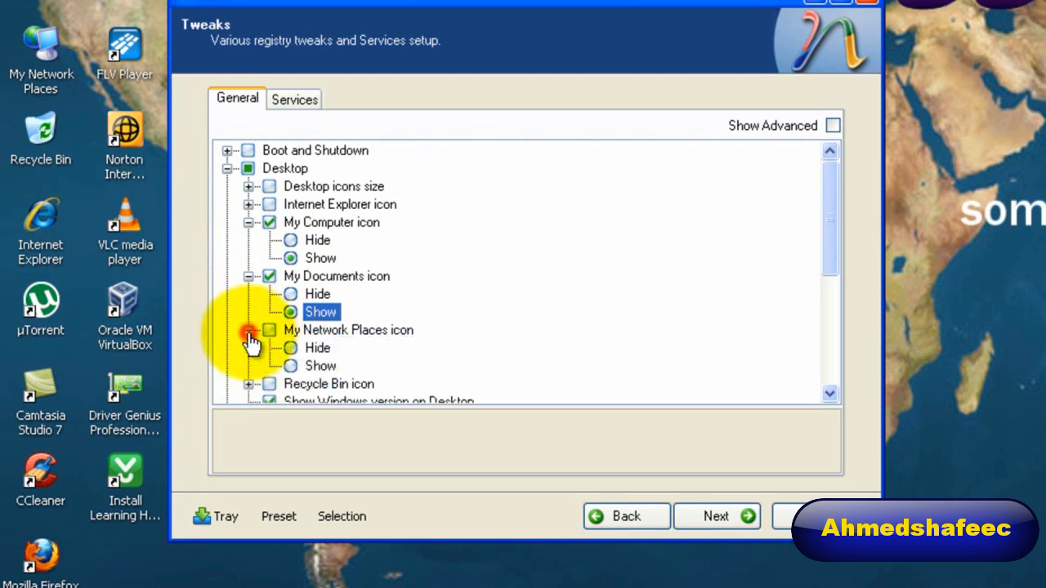
pyautogui.click(289, 366)
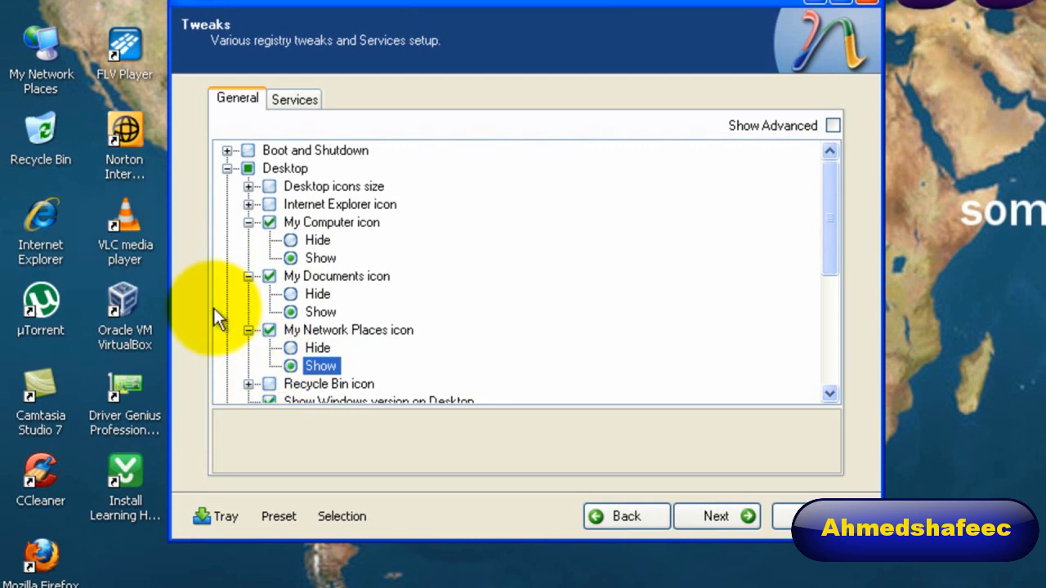
pyautogui.click(248, 205)
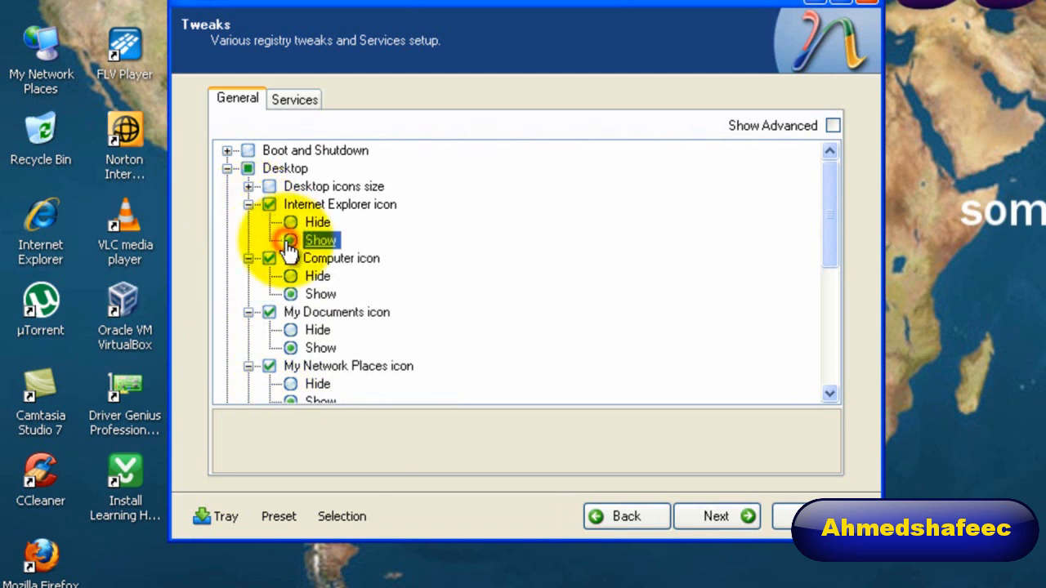
# Look over the remaining tweak categories without changing them, and start applying all changes to the installation.
pyautogui.scroll(-3, 373, 292)
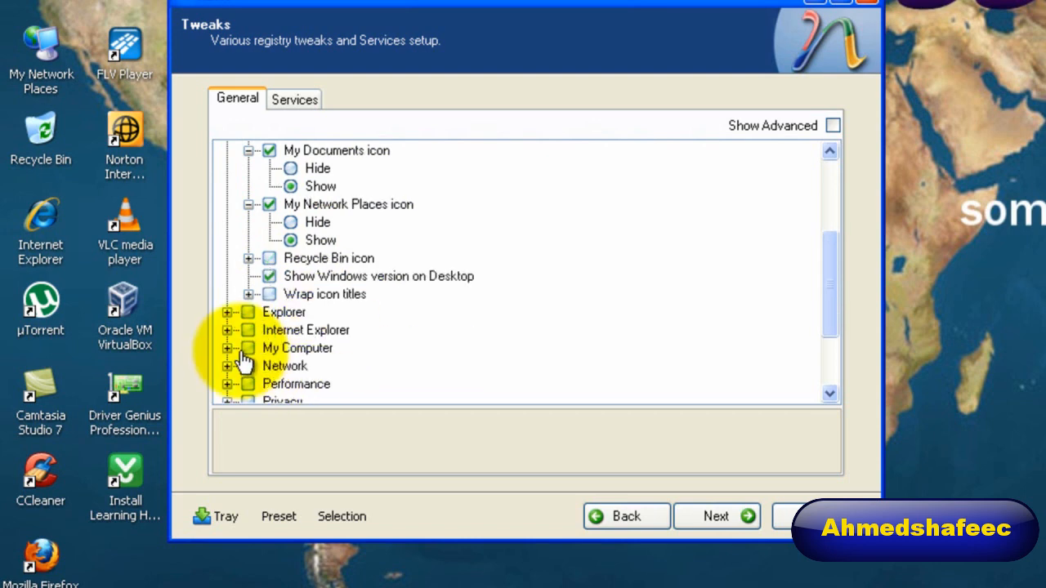
pyautogui.scroll(-2, 242, 362)
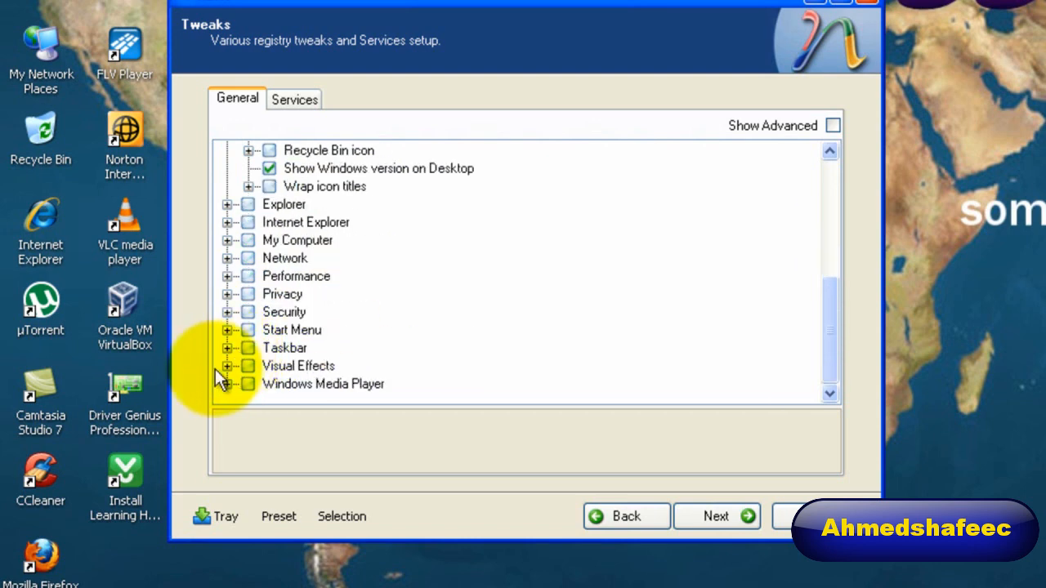
pyautogui.scroll(1, 217, 376)
pyautogui.scroll(-1, 373, 385)
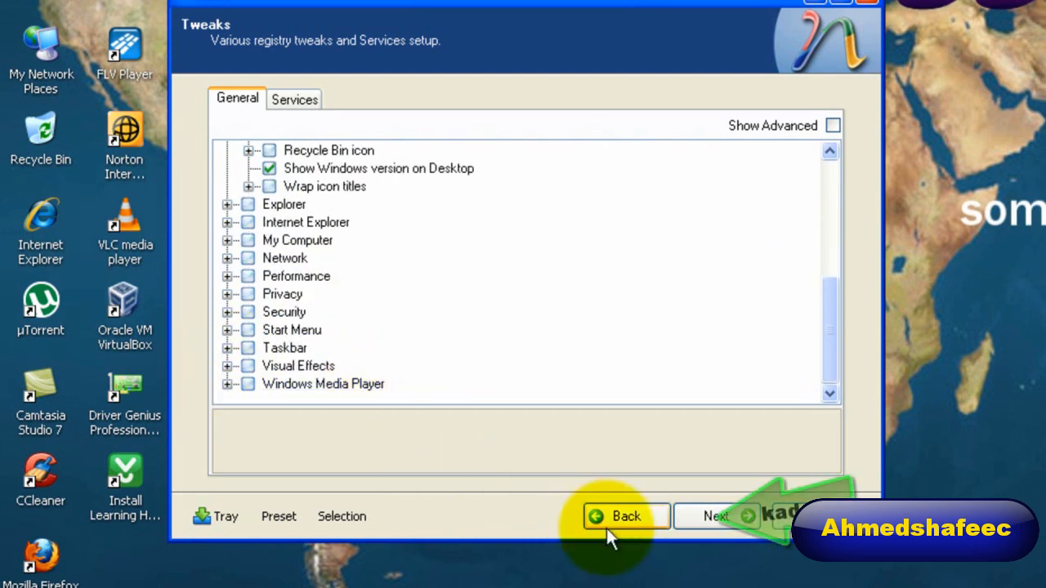
pyautogui.click(697, 516)
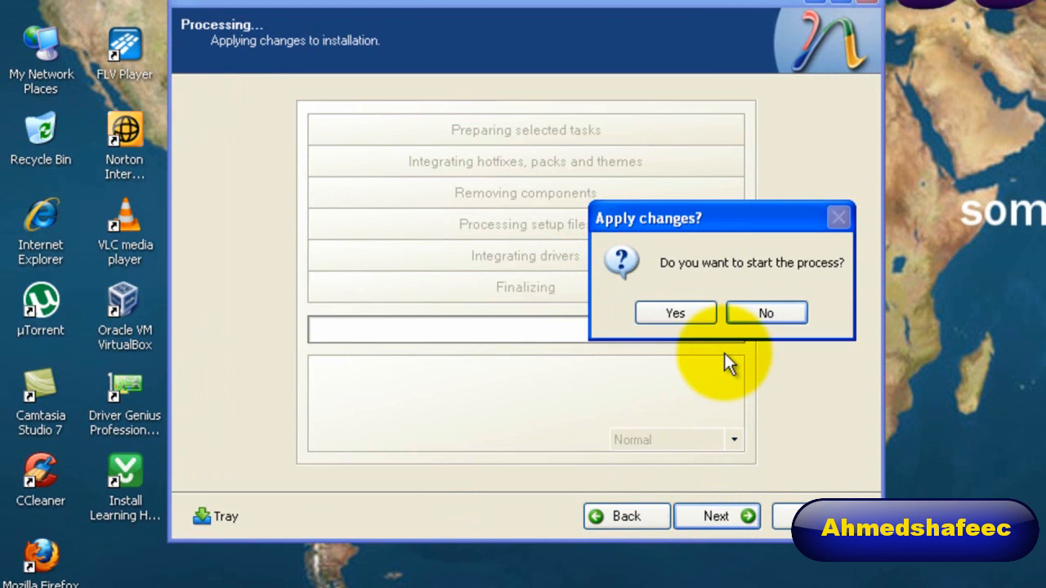
pyautogui.click(669, 321)
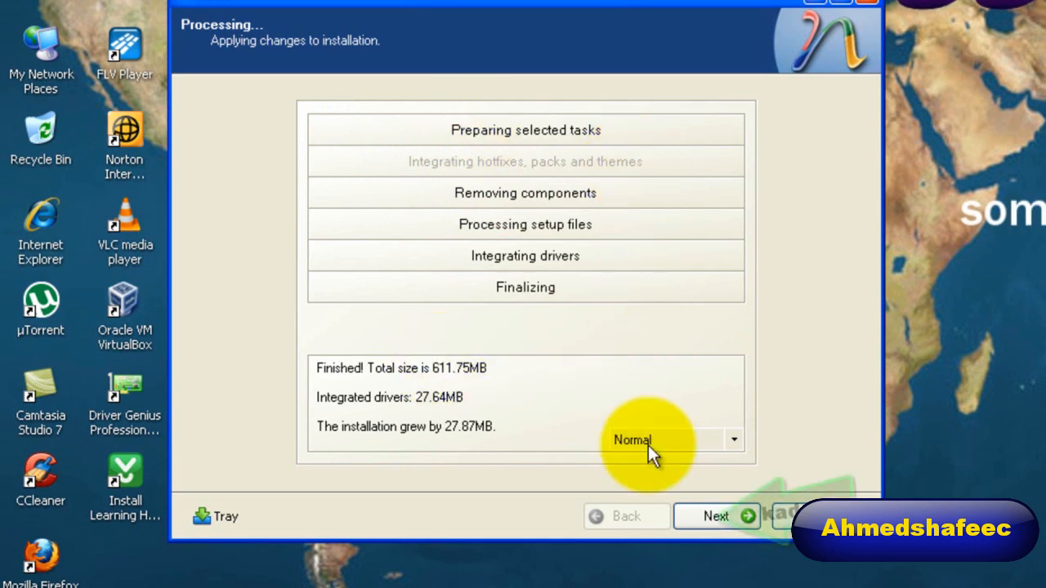
# Burn the customized installation to the CD-R in Direct Burn mode with the label WinLite, and finish the wizard.
pyautogui.click(715, 515)
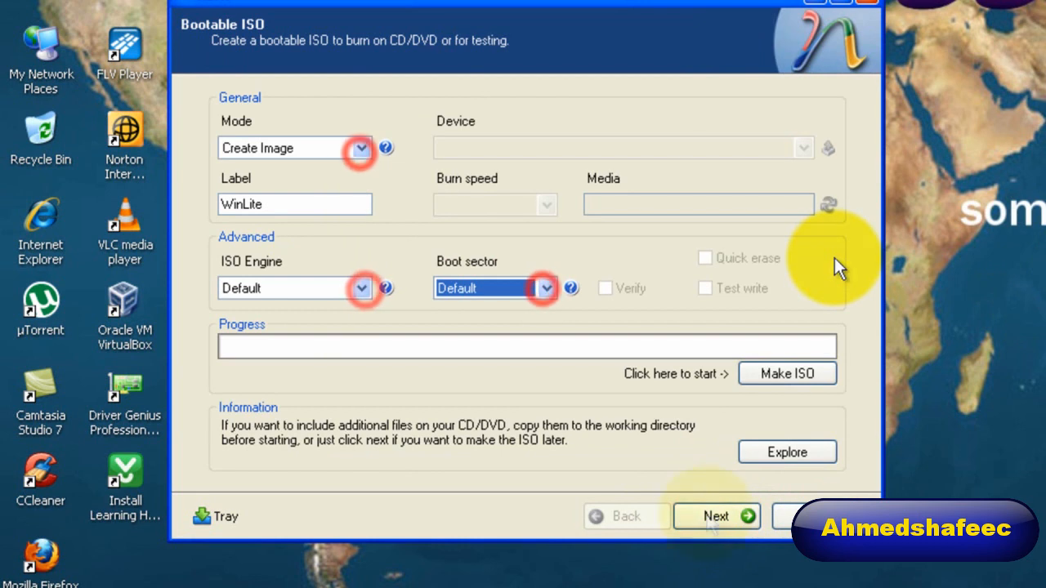
pyautogui.click(305, 154)
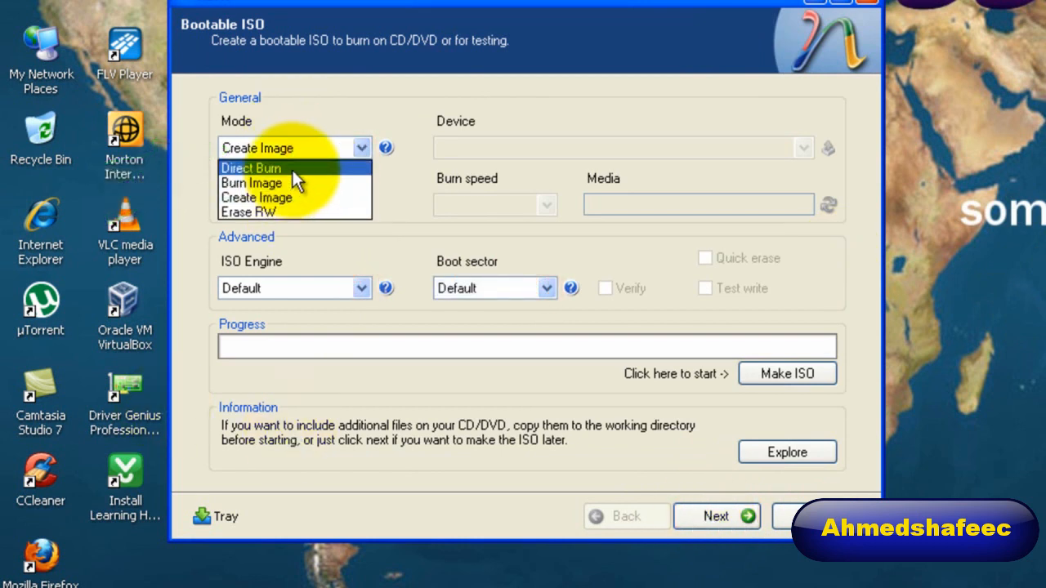
pyautogui.click(293, 169)
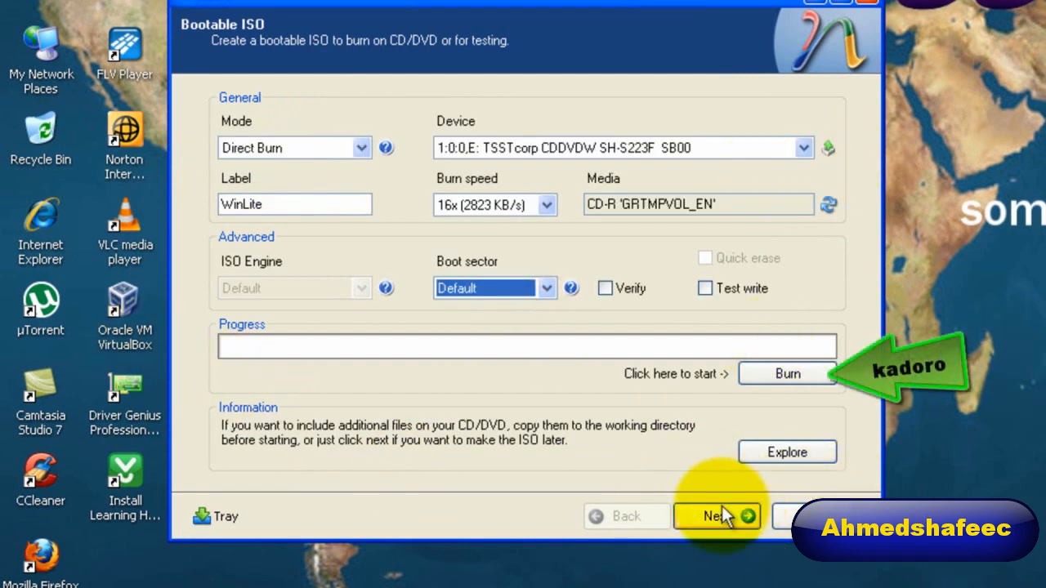
pyautogui.click(775, 374)
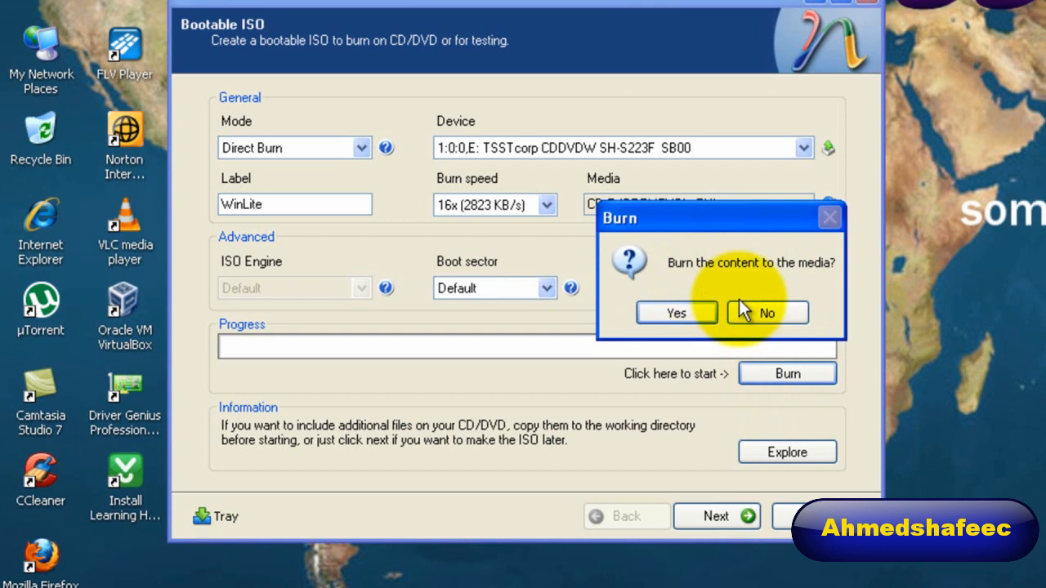
pyautogui.click(690, 313)
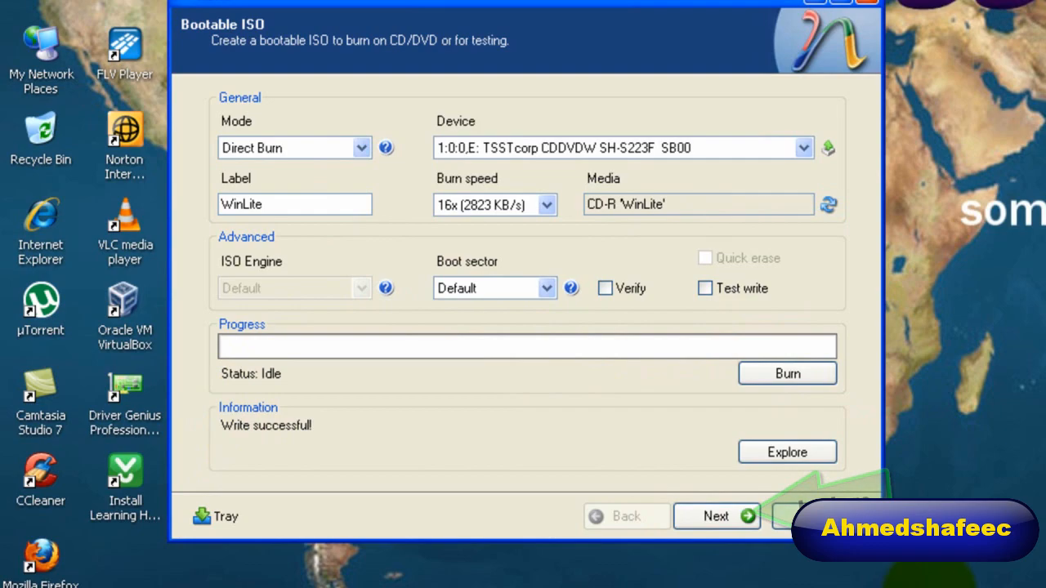
pyautogui.click(712, 517)
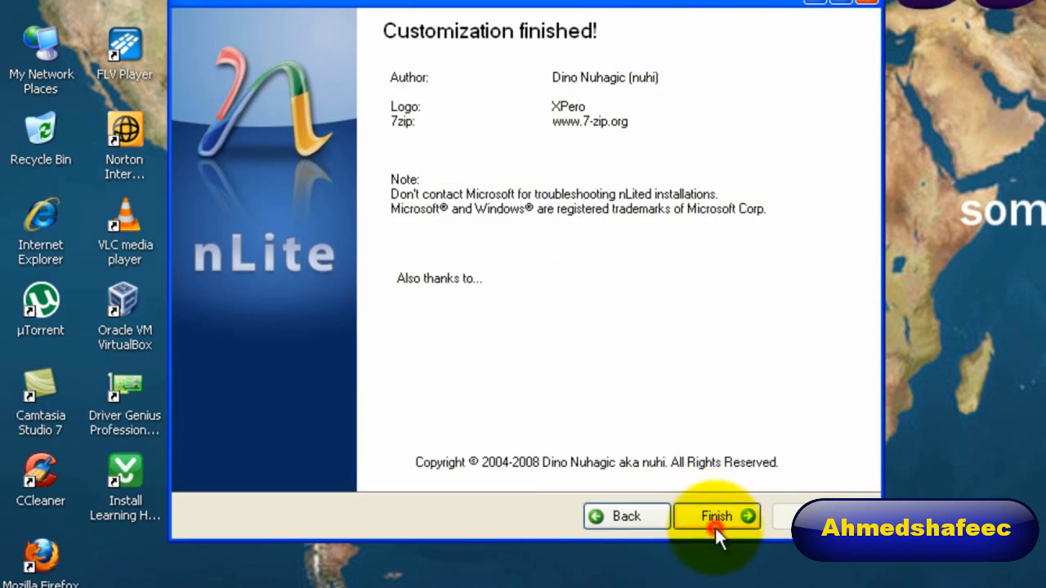
pyautogui.click(714, 523)
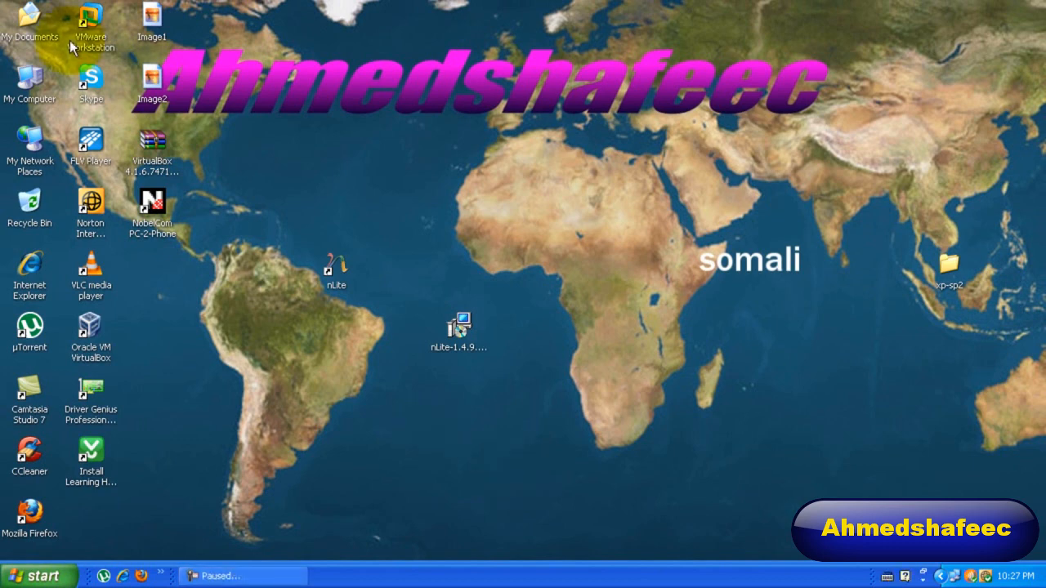
# Open My Computer and eject the disc from CD Drive (E:).
pyautogui.doubleClick(27, 91)
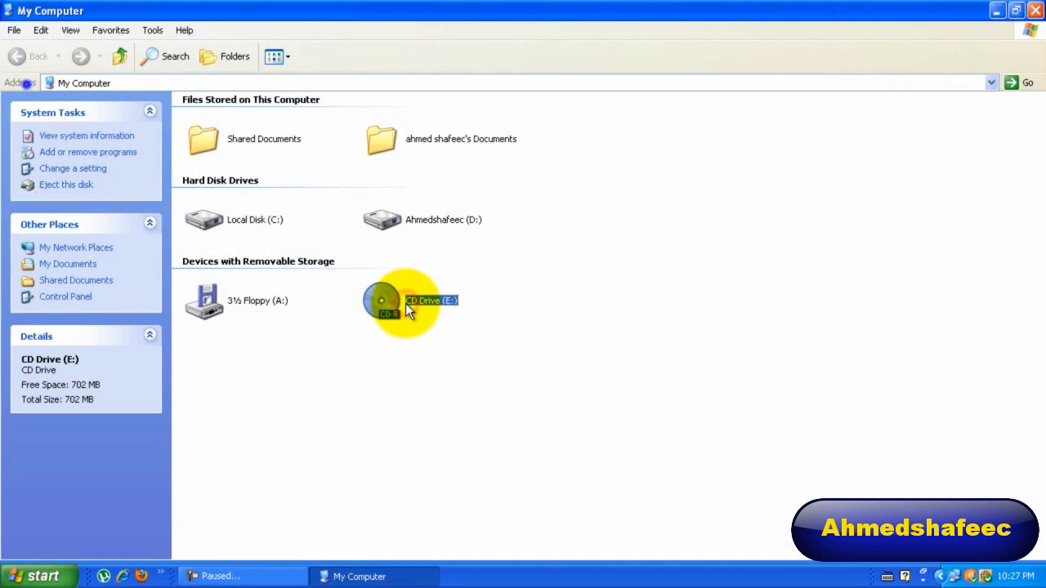
pyautogui.rightClick(29, 88)
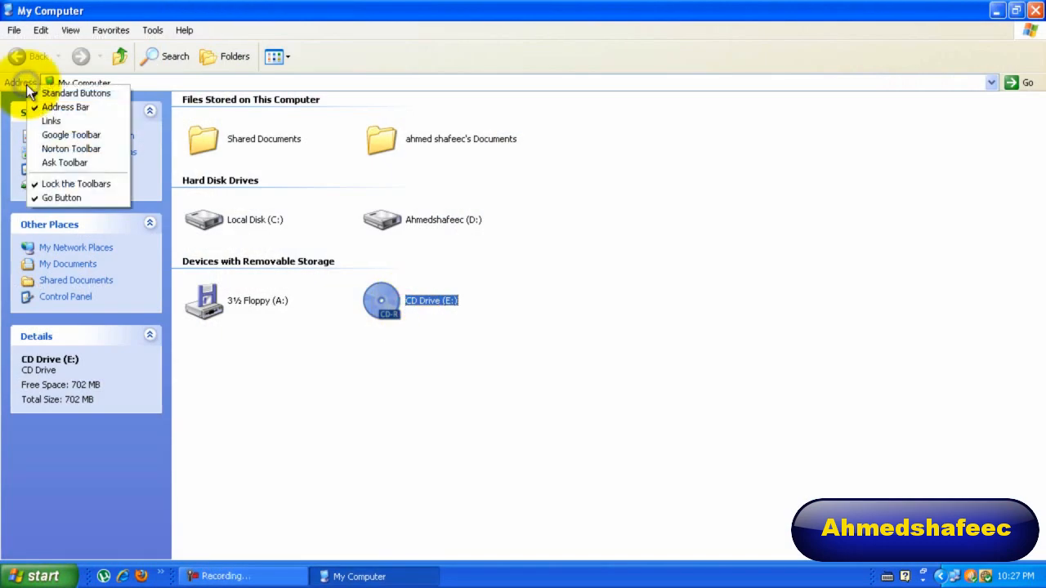
pyautogui.click(260, 149)
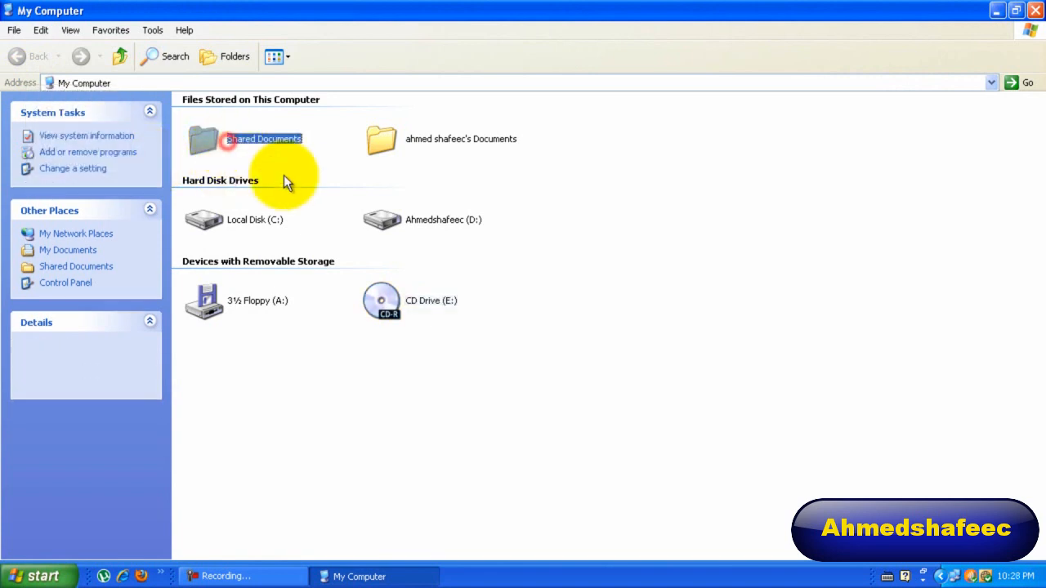
pyautogui.click(381, 304)
pyautogui.rightClick(391, 311)
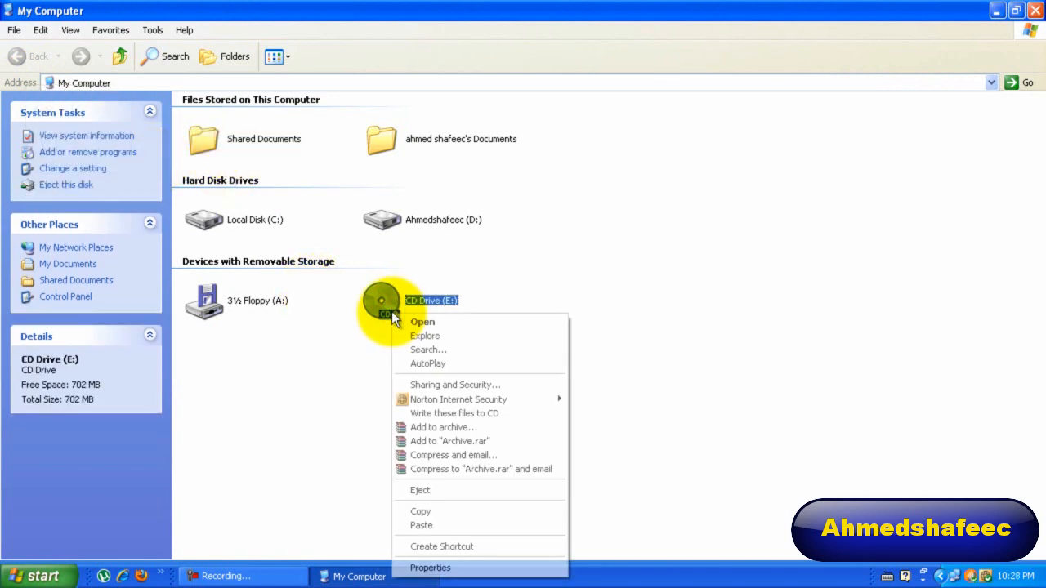
pyautogui.click(456, 492)
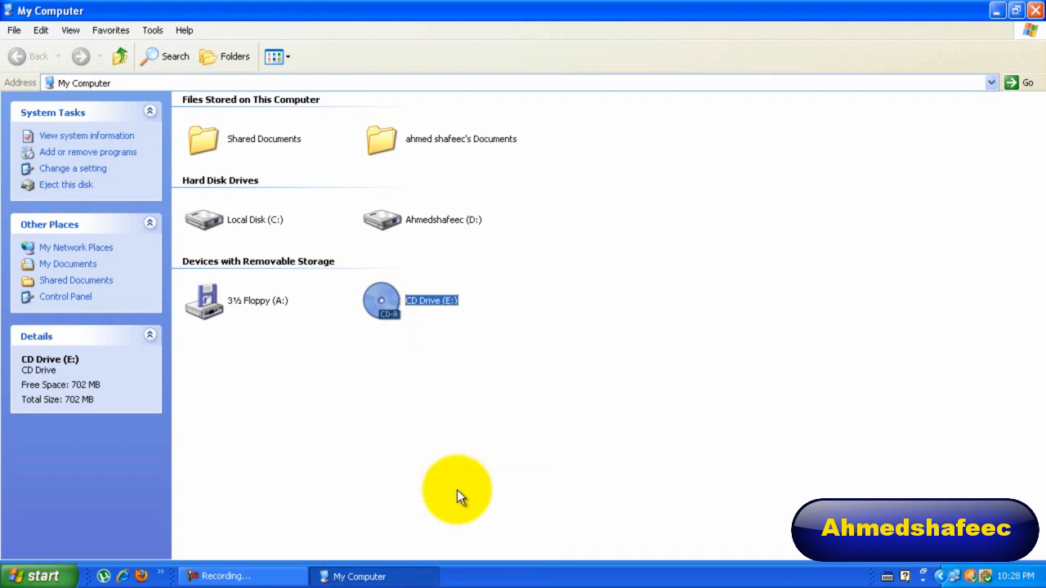
# Minimize the My Computer window and close the disc's Welcome to Microsoft Windows XP screen.
pyautogui.click(999, 11)
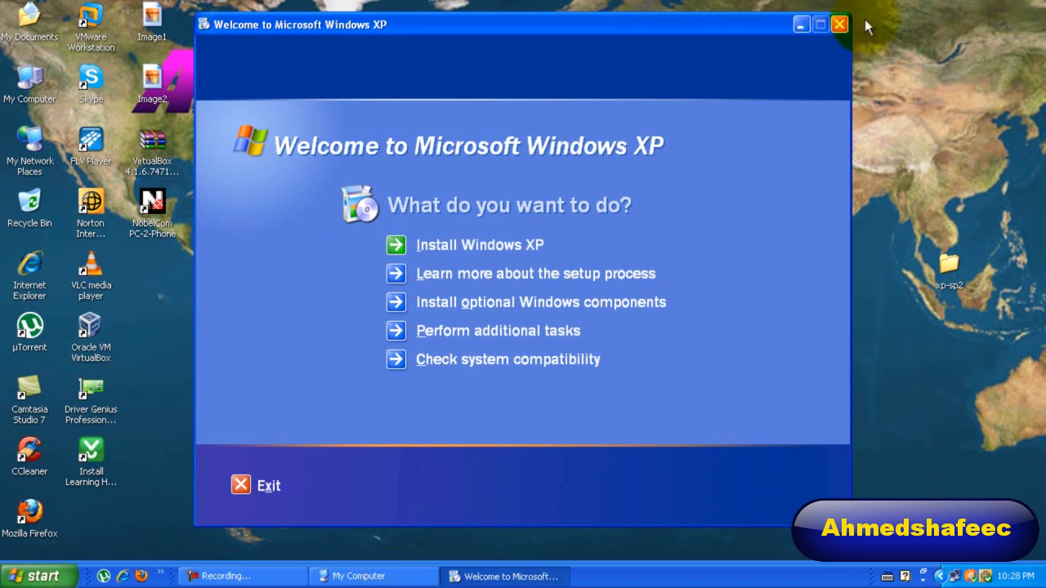
pyautogui.click(841, 26)
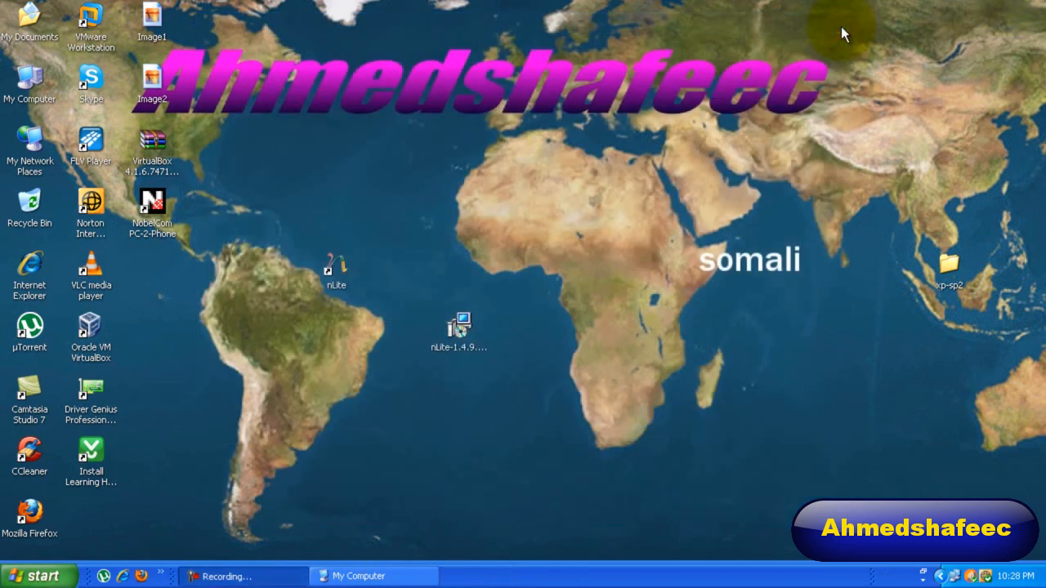